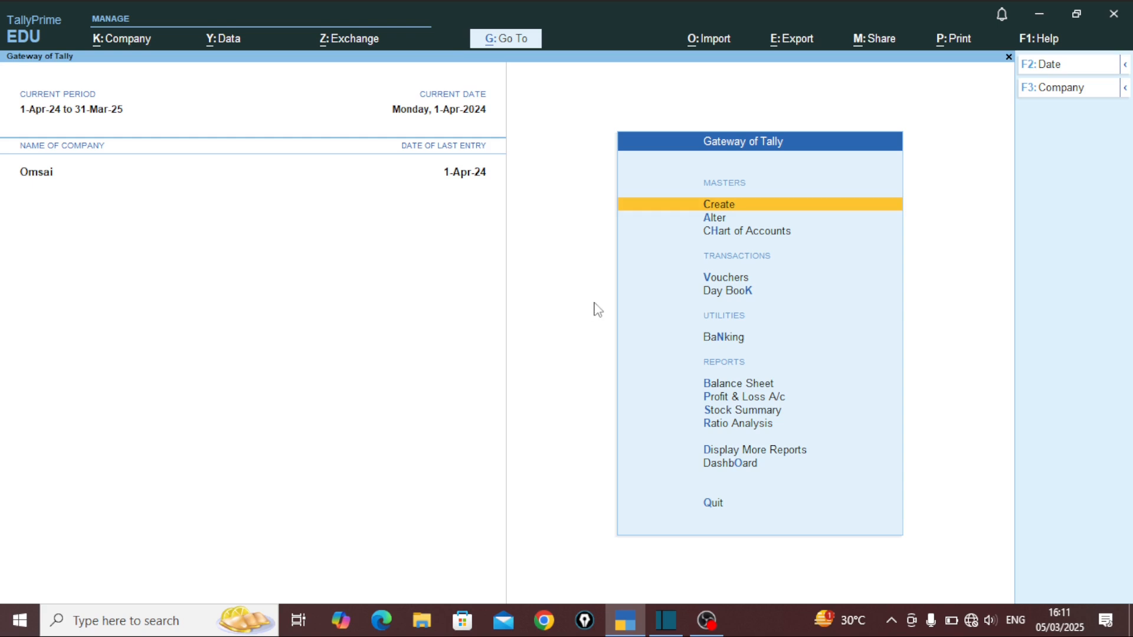
Step: Create a new company named 'Service tax New' and accept its details
key(alt+F3)
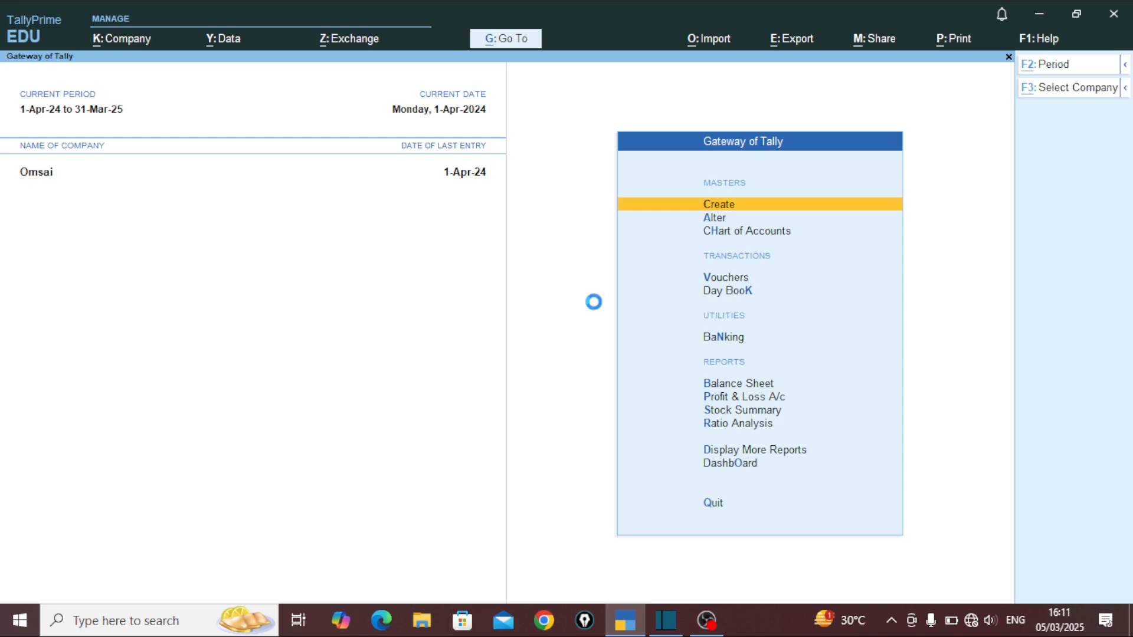
key(Up)
key(Up)
key(Up)
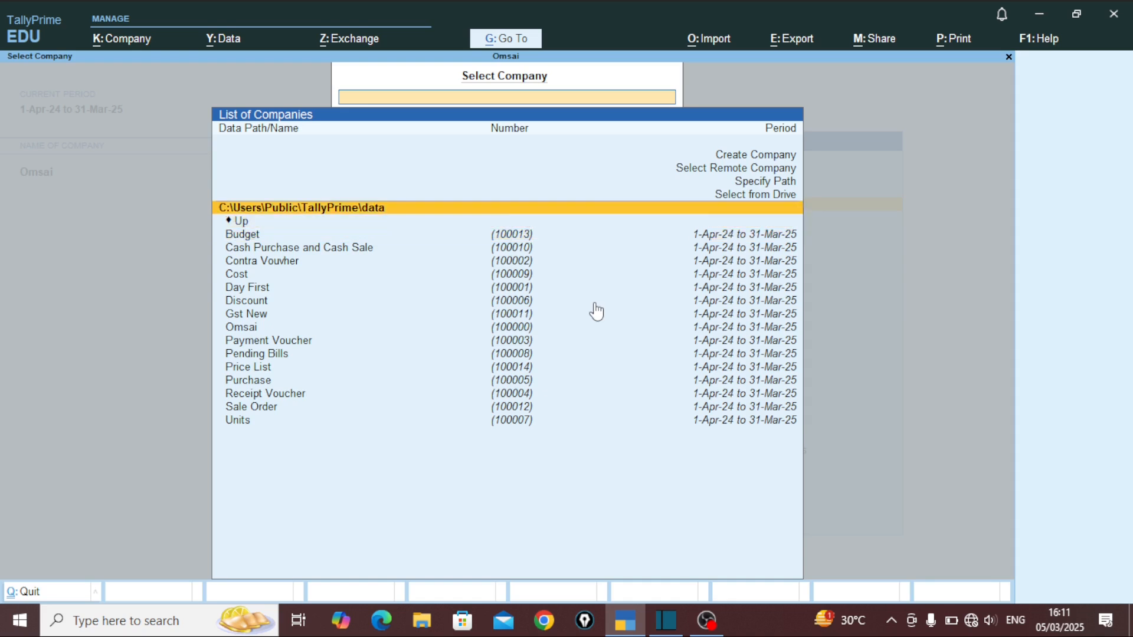
key(Up)
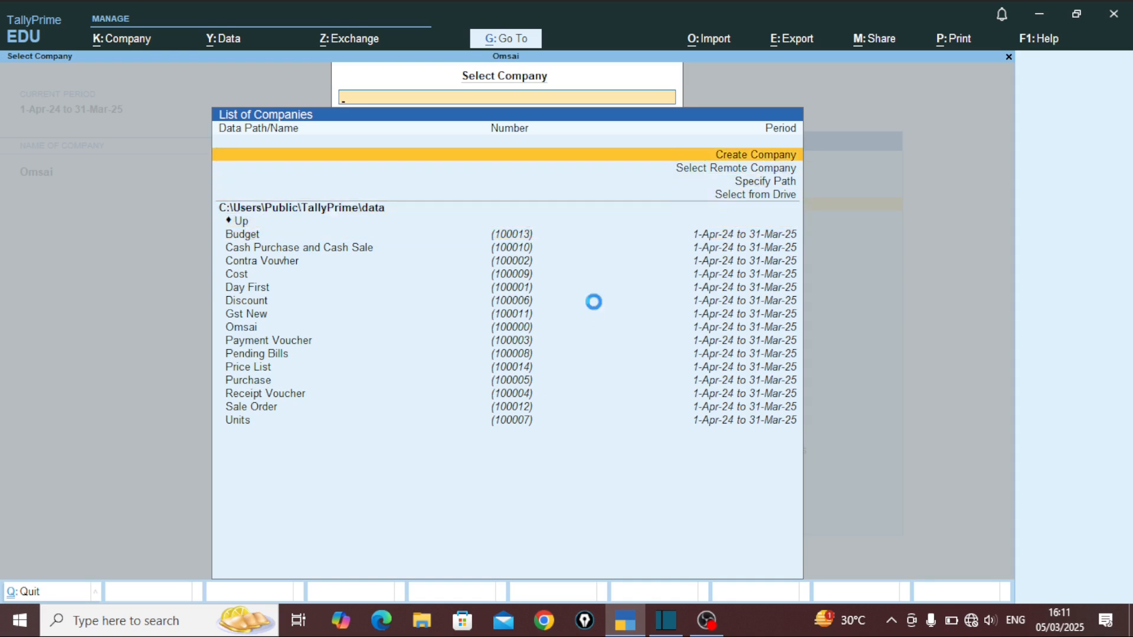
key(Return)
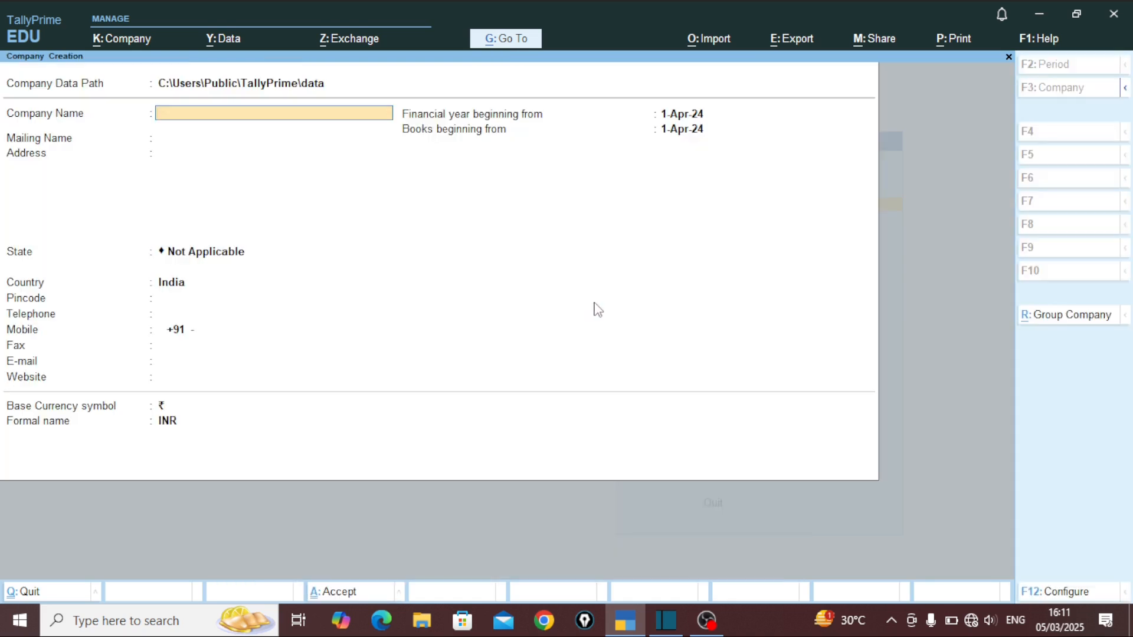
text(Service tax New)
key(ctrl+a)
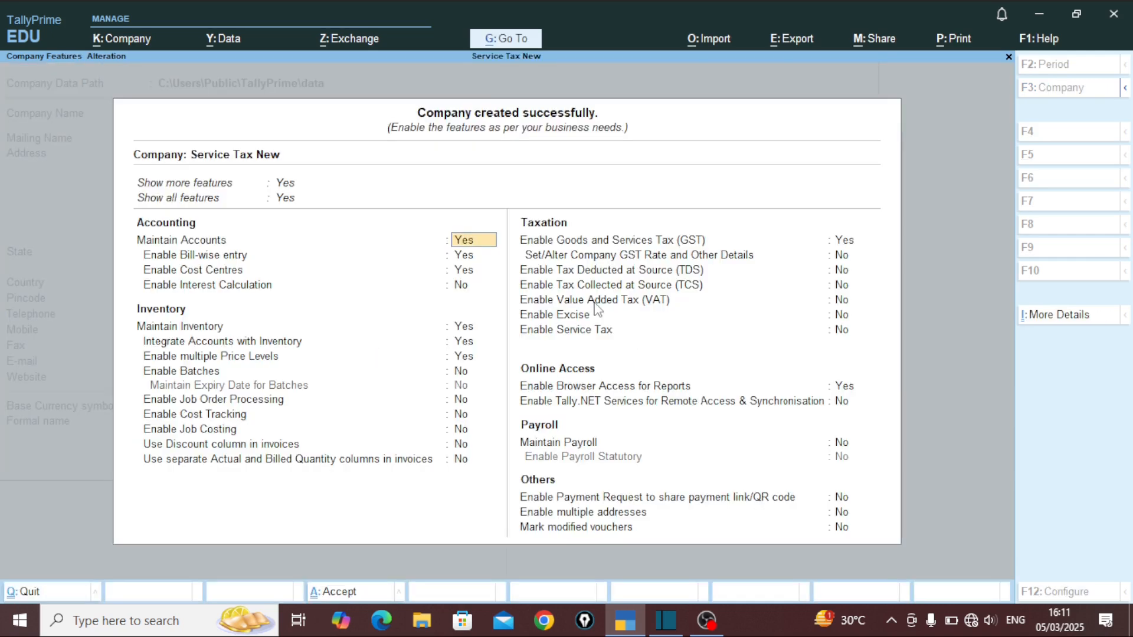
Step: Turn off Cost Centres and GST, leaving TCS and VAT disabled
key(Return)
key(Return)
key(n)
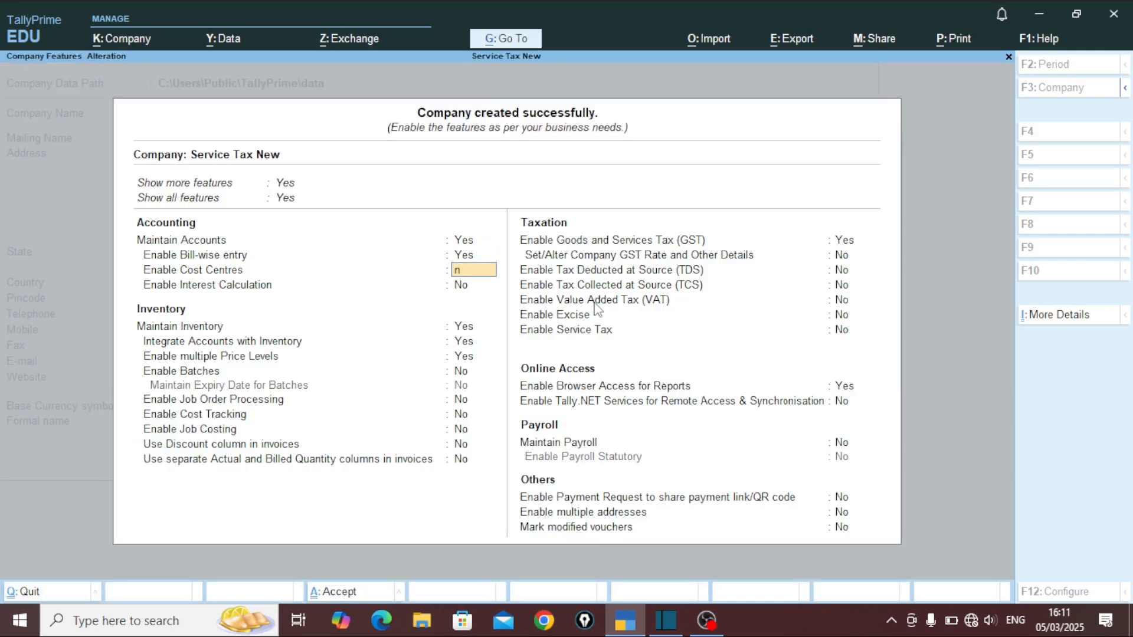
key(Return)
key(Return)
key(Return)
key(Return)
key(Return)
key(Return)
key(Return)
key(Return)
key(Return)
key(Return)
key(Return)
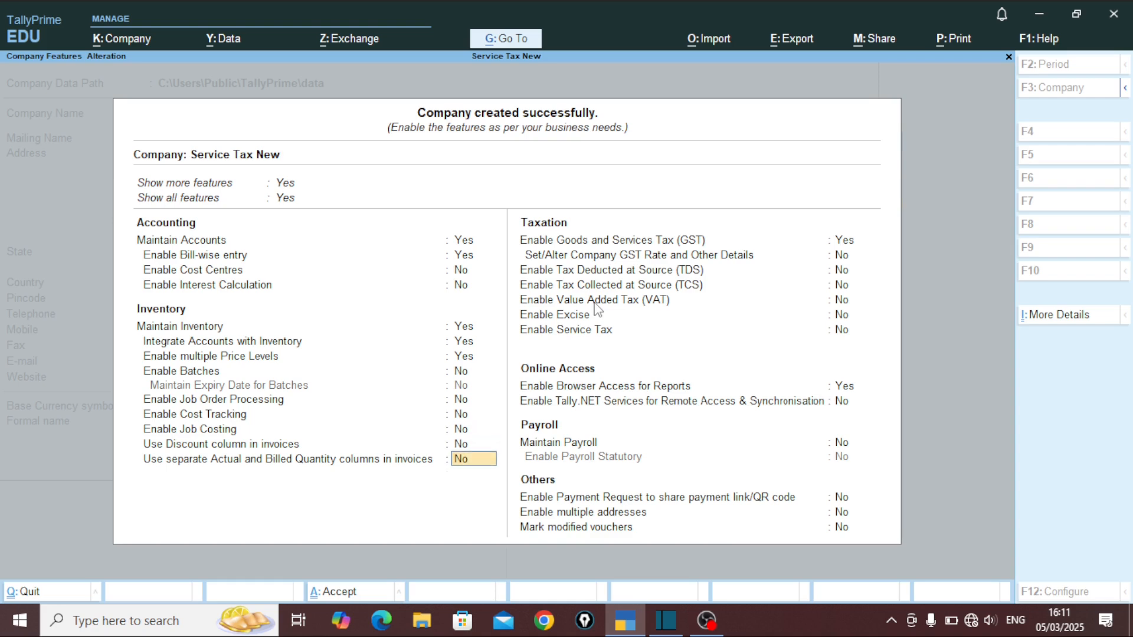
key(n)
key(Return)
key(Return)
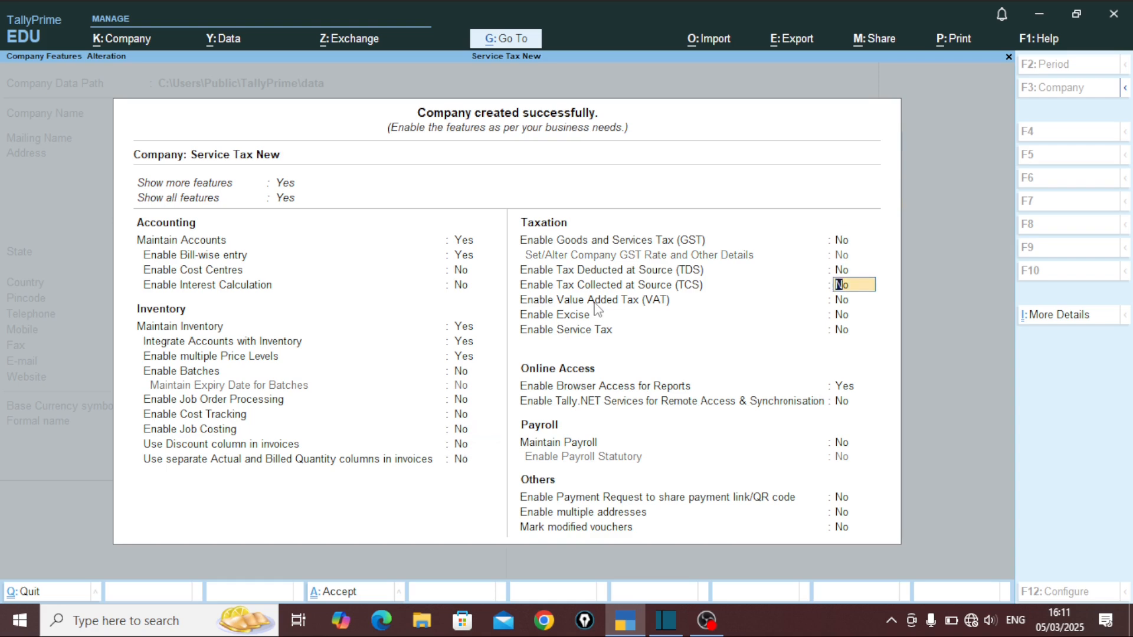
key(Return)
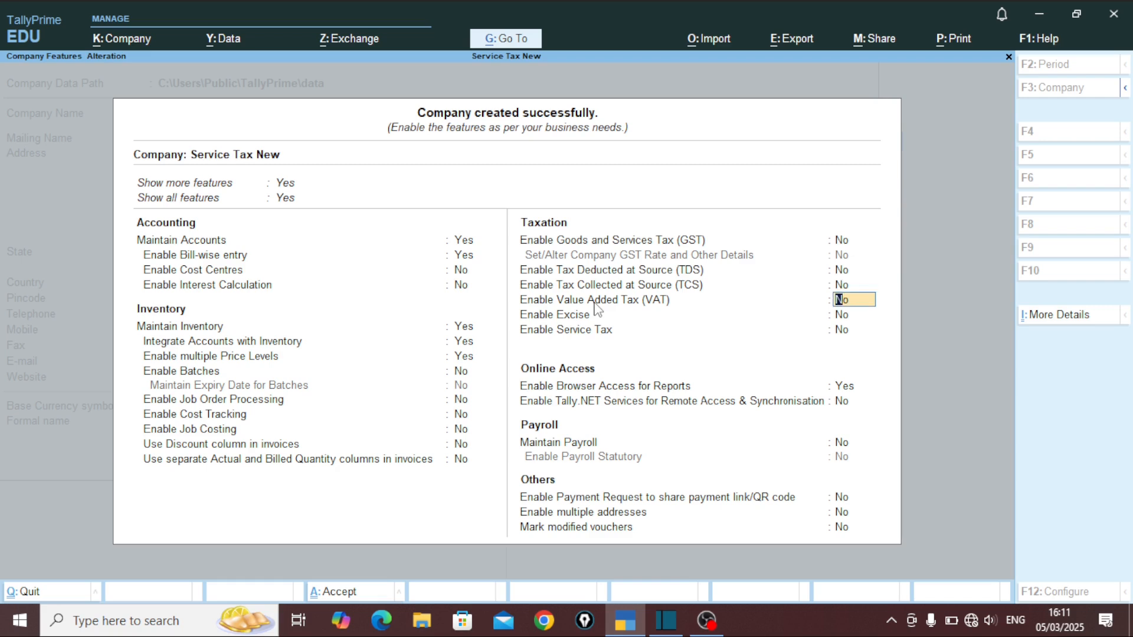
key(Return)
Step: Enable Service Tax with the registration number, Individual/Proprietary organisation and Accrual liability basis
key(Return)
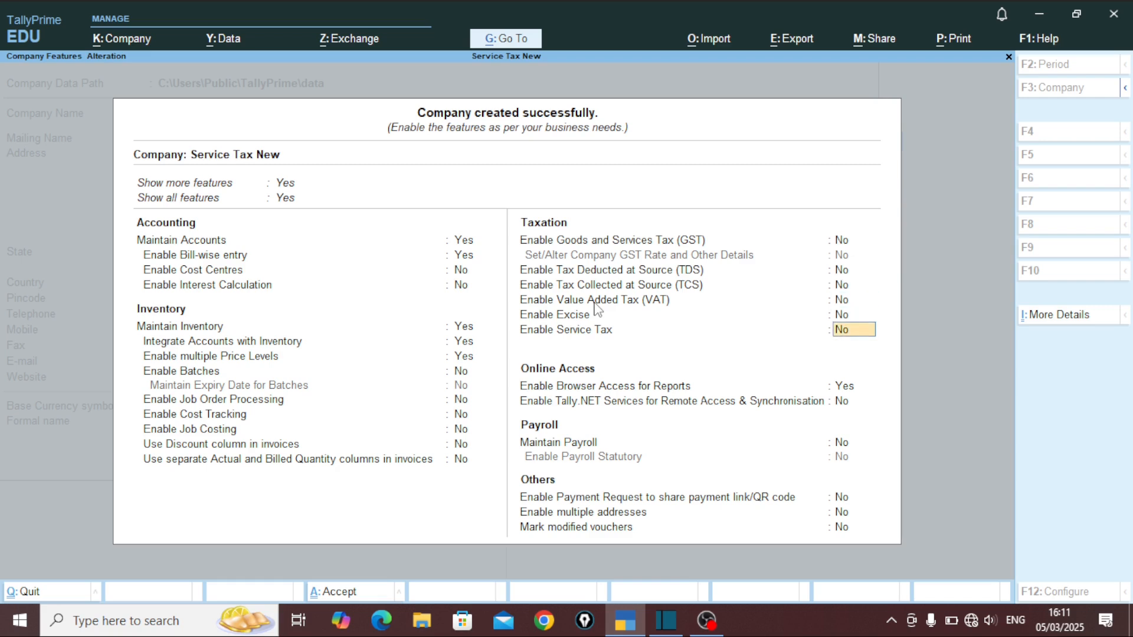
key(y)
key(Return)
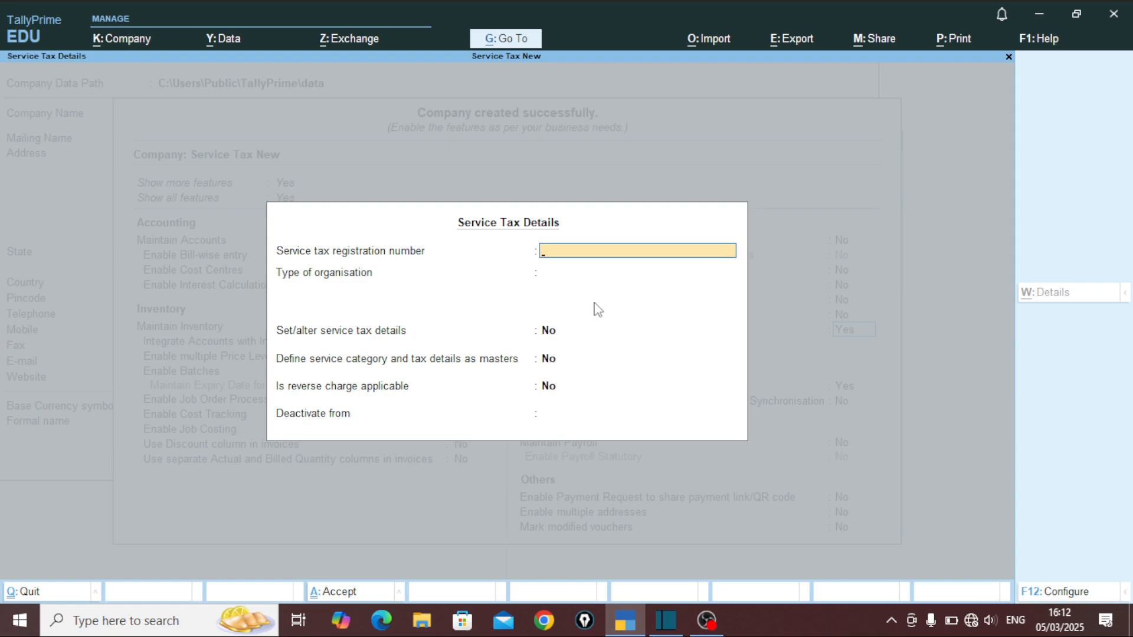
text(1231231456)
key(Return)
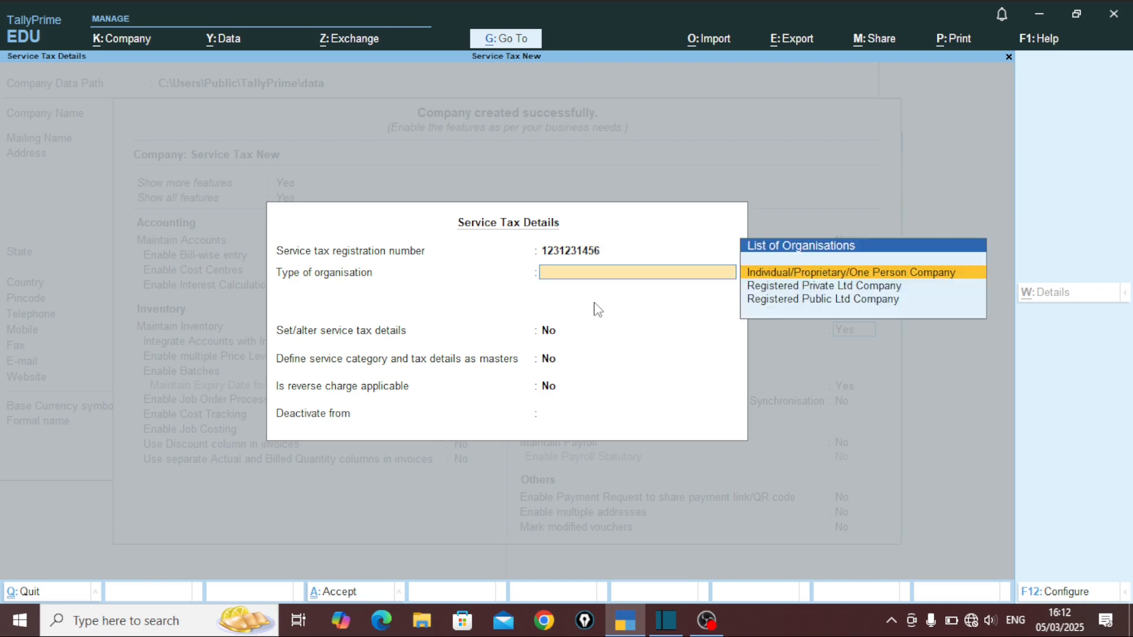
key(Return)
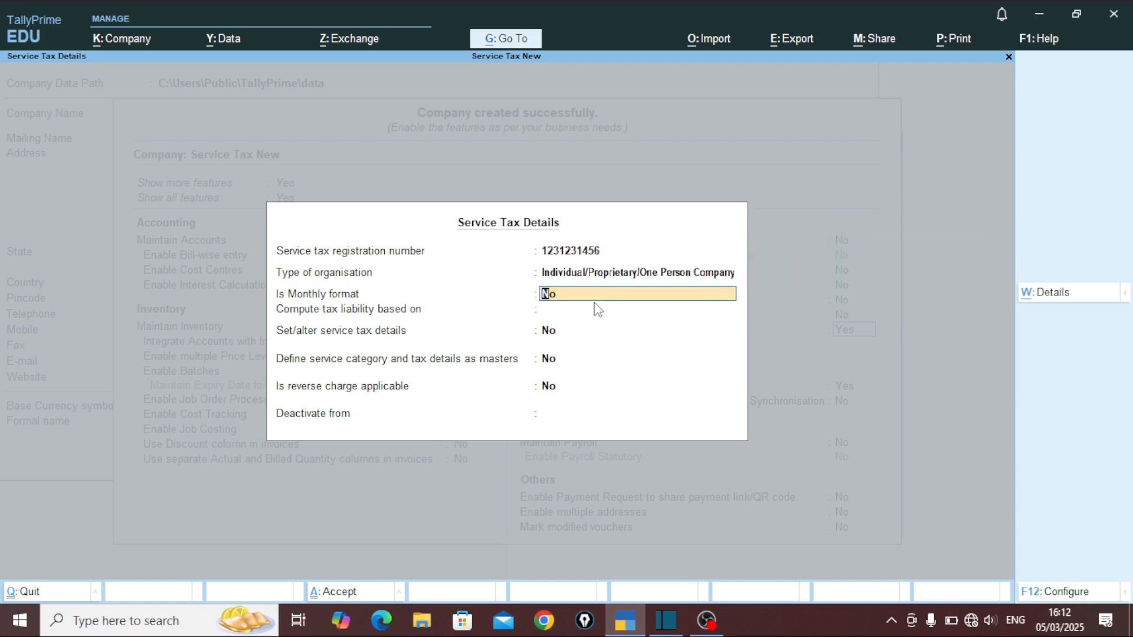
key(Return)
key(Return)
key(Return)
key(Return)
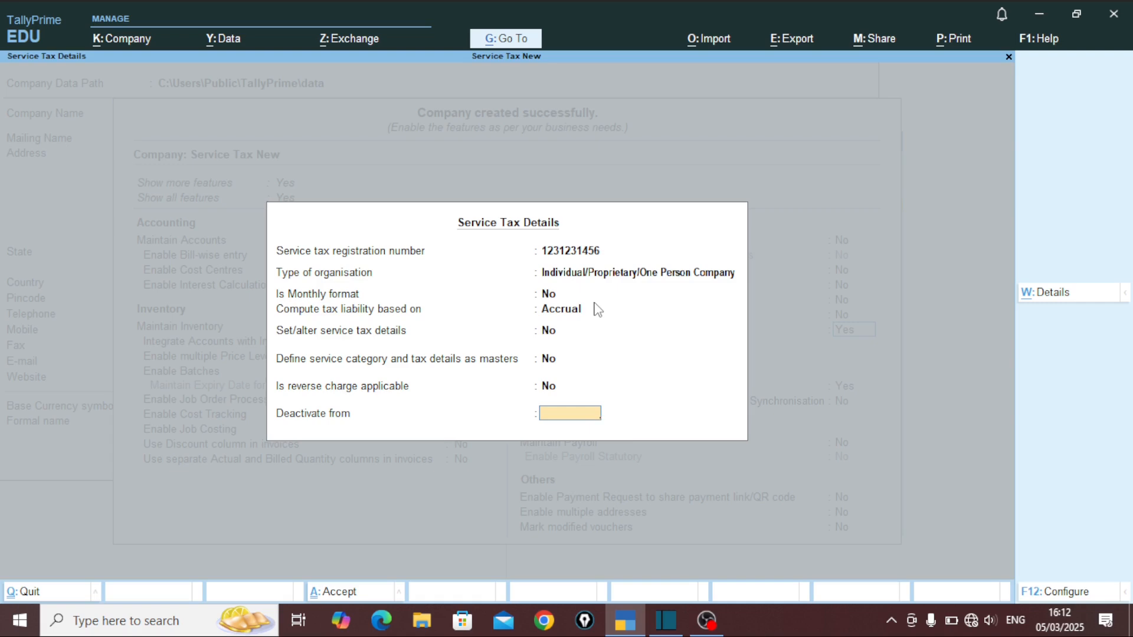
key(Return)
key(Return)
key(Return)
key(Return)
key(Return)
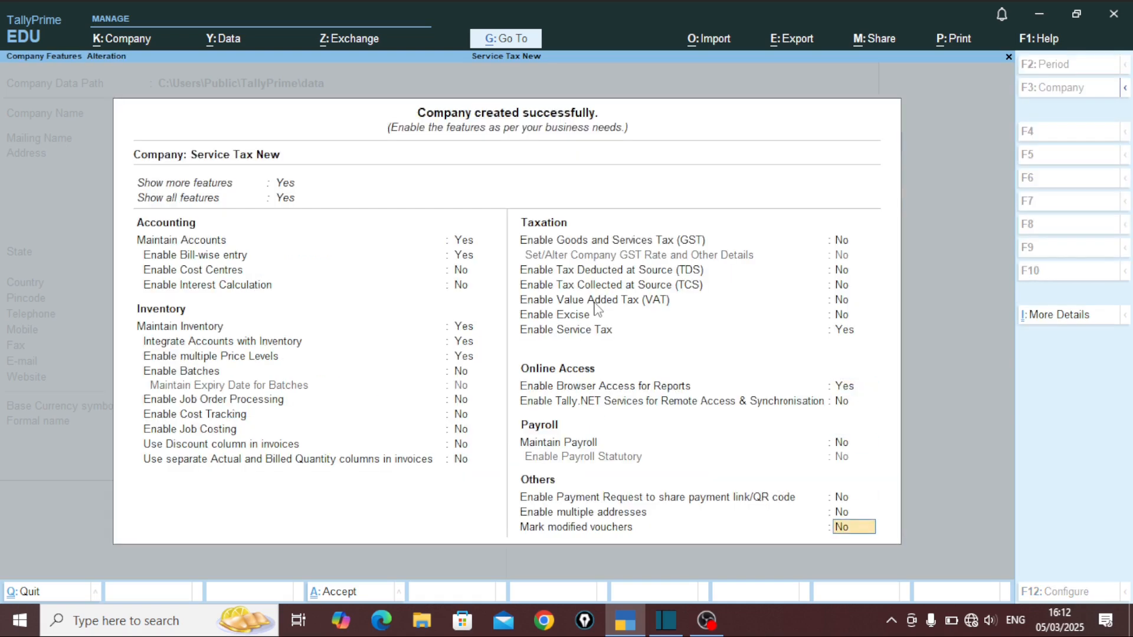
key(Return)
key(Return)
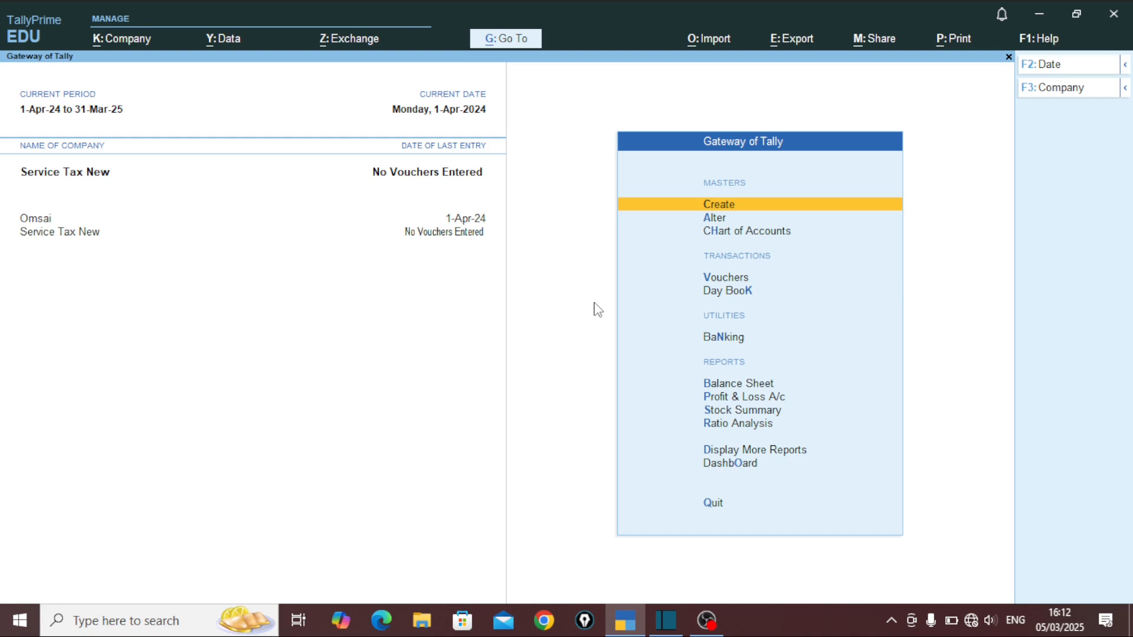
Step: Create the customer's ledger under Sundry Debtors with the PAN number entered, and save it
key(Return)
key(Down)
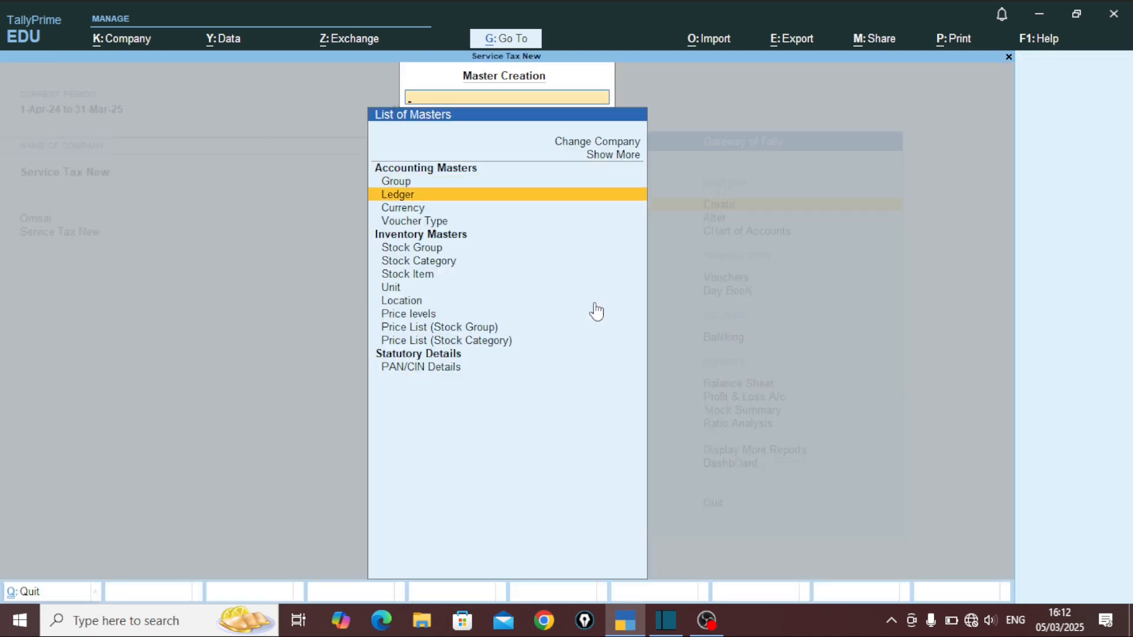
key(Return)
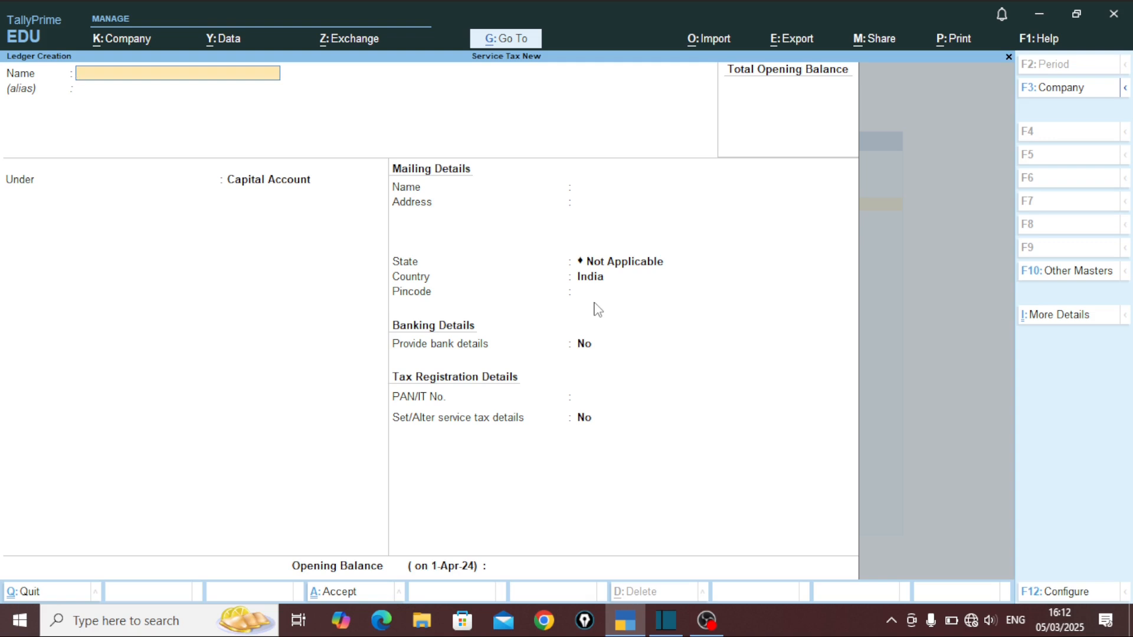
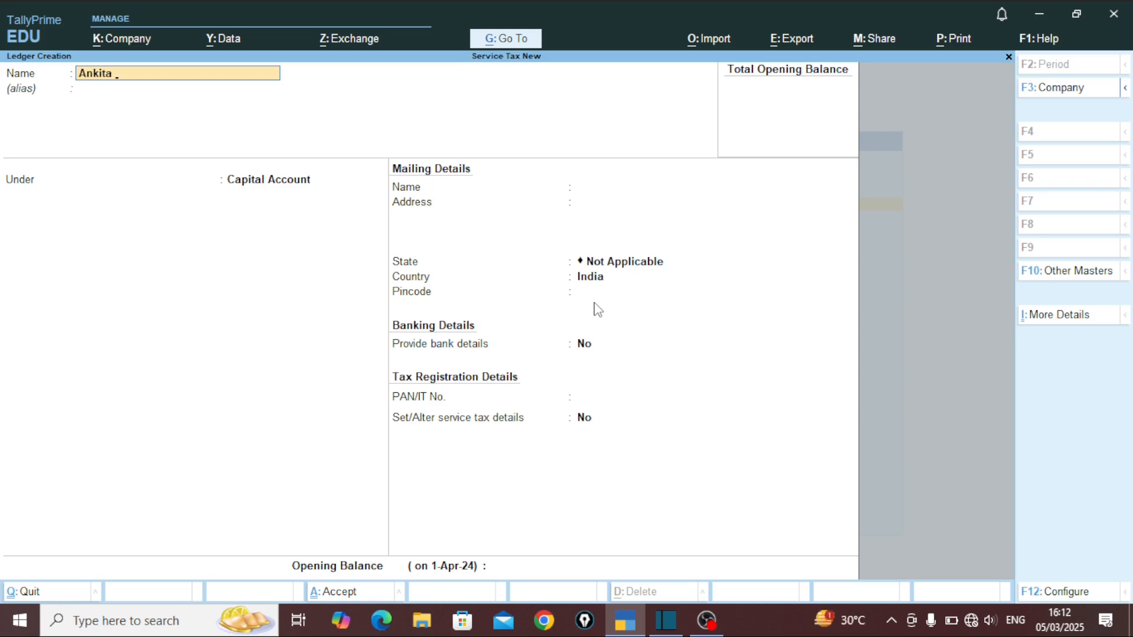
key(Return)
text(S)
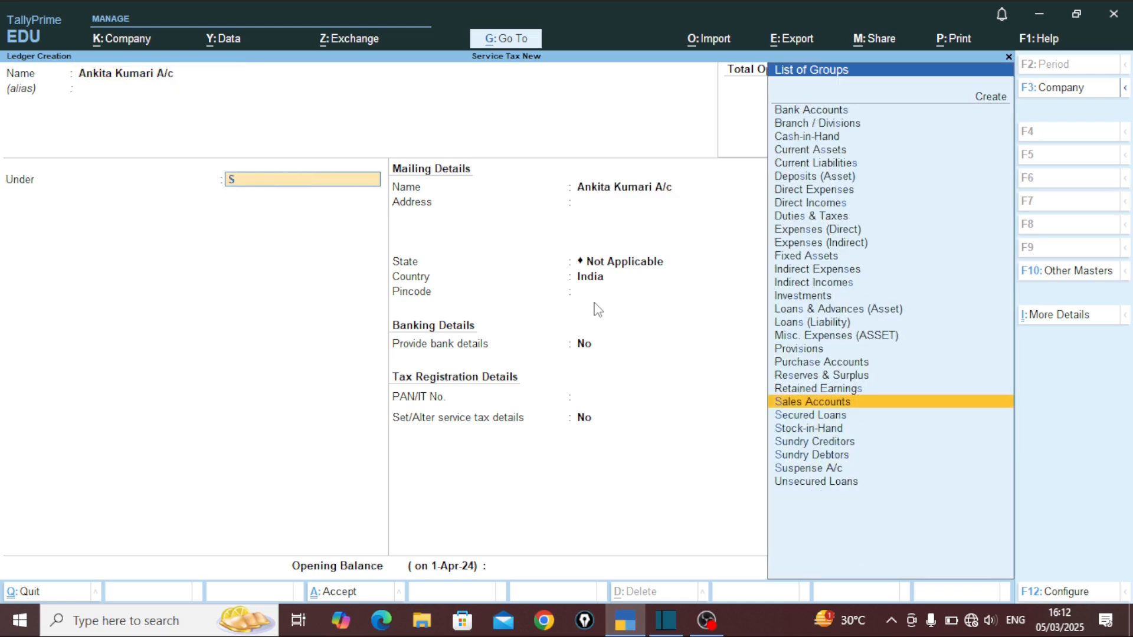
key(Down)
key(Down)
key(Down)
key(Down)
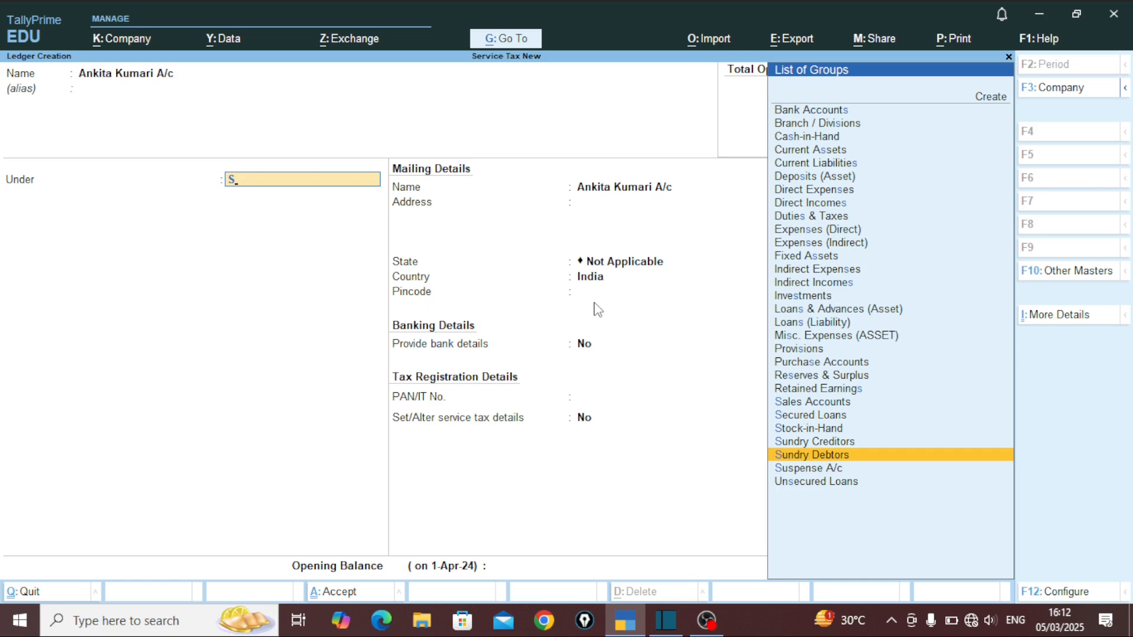
key(Return)
key(Return)
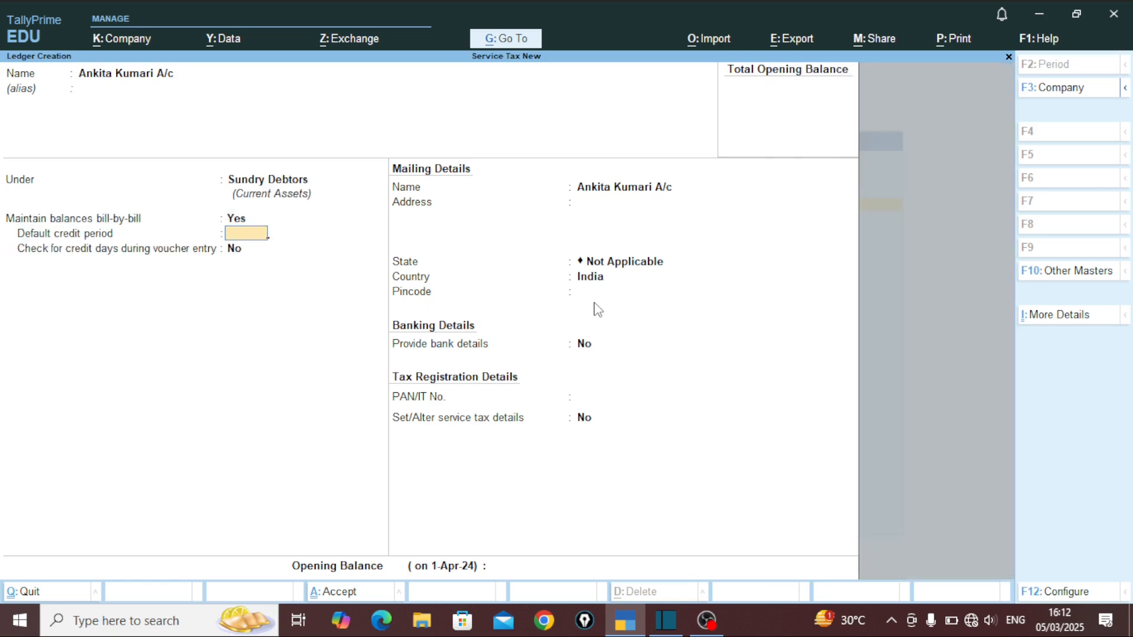
key(Return)
key(Return)
key(Return)
key(Return)
key(Return)
key(Return)
key(Return)
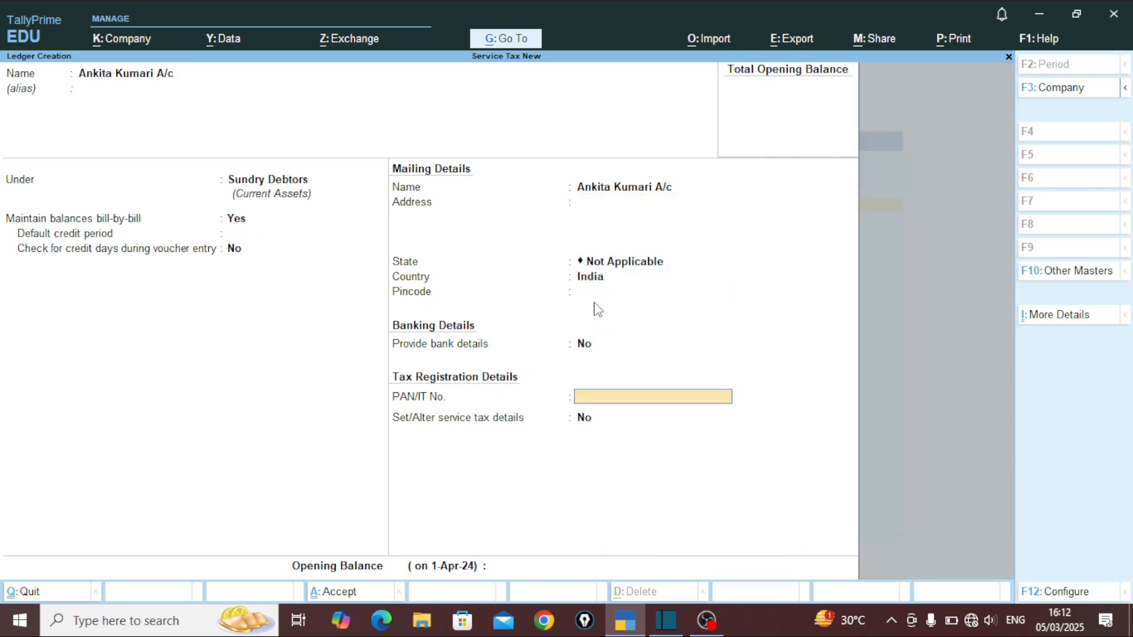
text(2552525252)
key(Return)
key(Return)
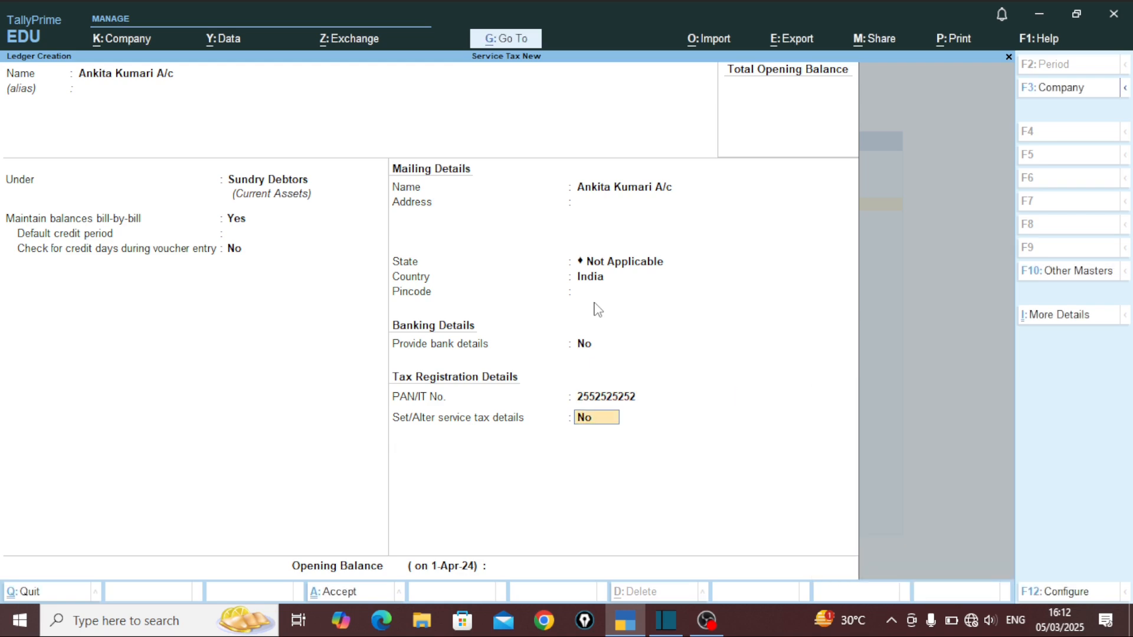
key(Return)
key(Return)
key(Return)
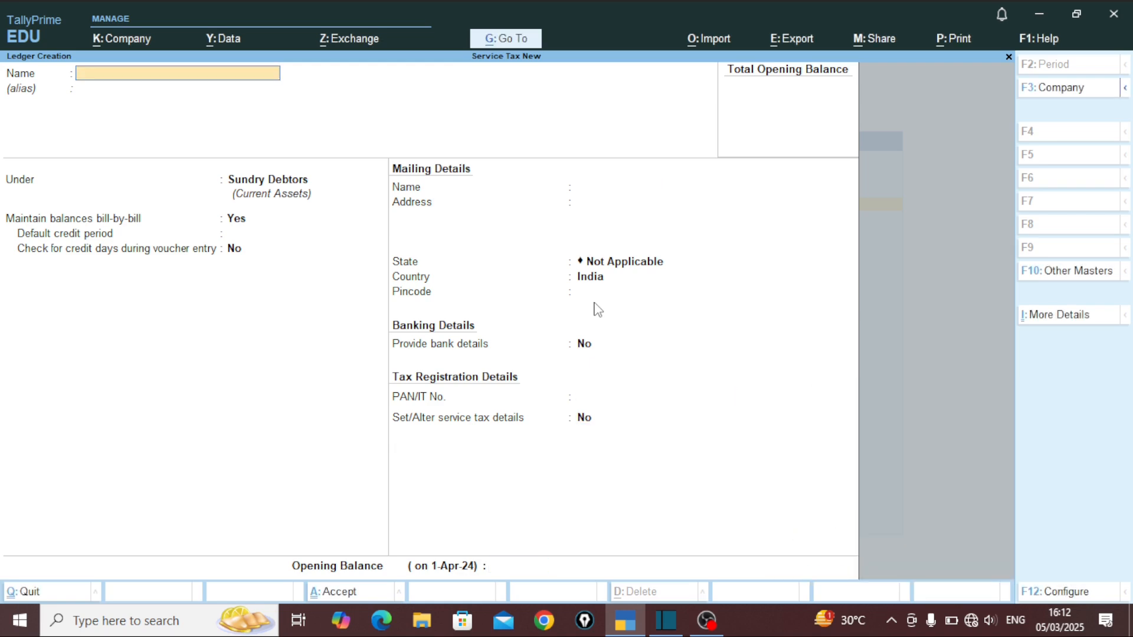
Step: Start a new ledger named 'Service Tax' under Duties & Taxes
key(Escape)
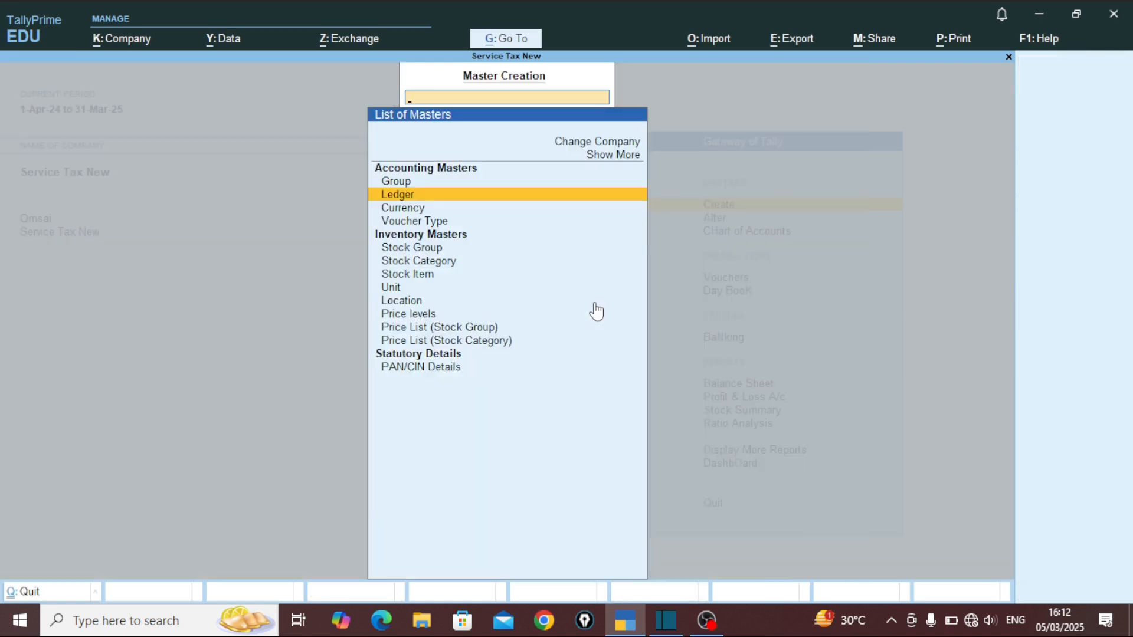
key(Return)
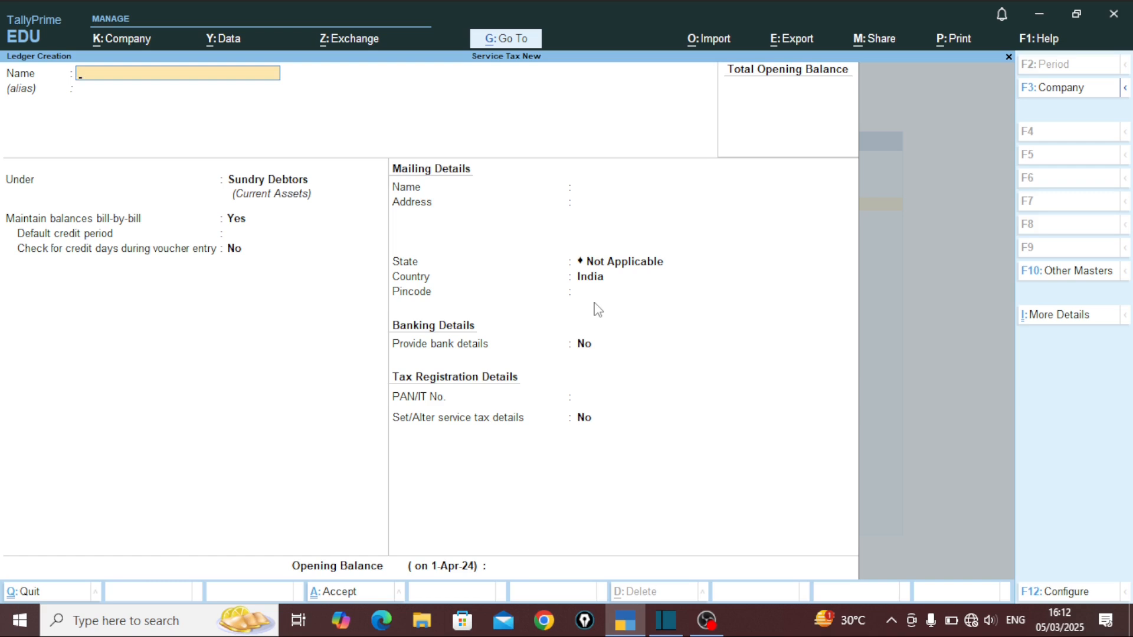
text(Service Tax)
key(Return)
key(Return)
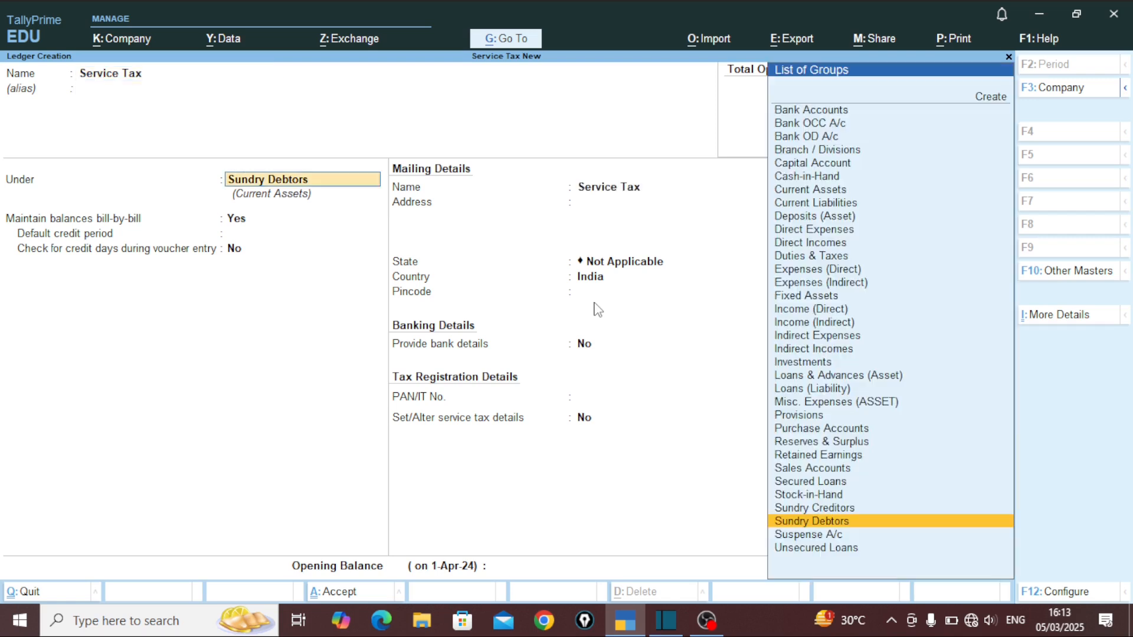
key(Up)
key(Up)
key(Up)
key(Up)
key(Up)
key(Up)
key(Up)
key(Up)
key(Up)
key(Up)
key(Up)
key(Up)
key(Up)
key(Up)
key(Up)
key(Up)
key(Up)
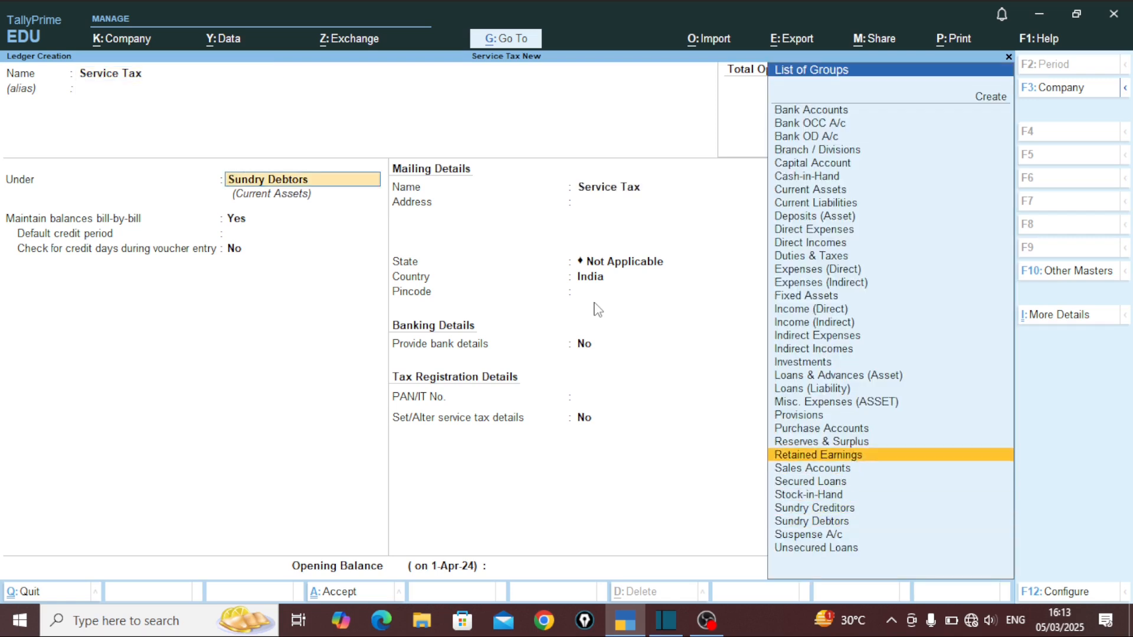
key(Up)
key(Up)
key(Up)
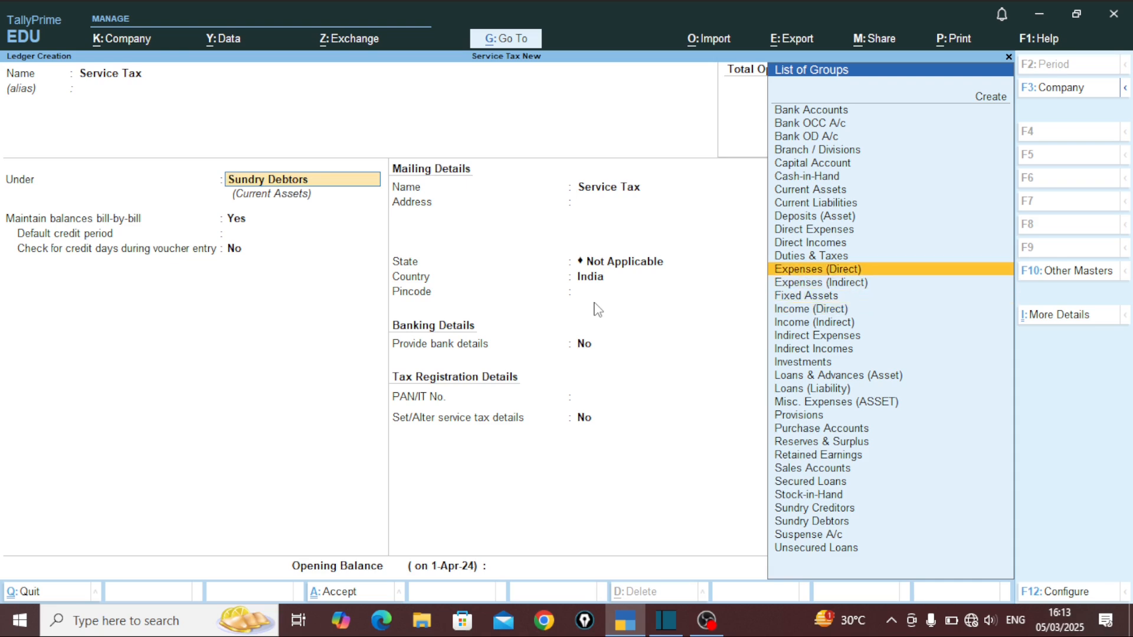
key(Return)
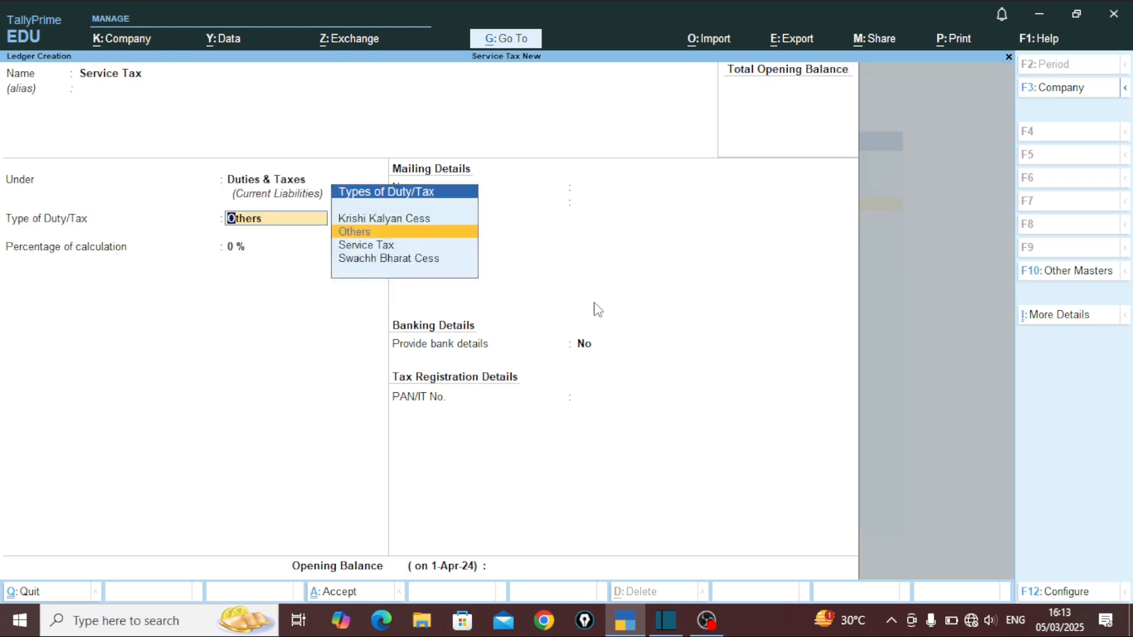
Step: Set duty type and tax head to Service Tax, rounding Not Applicable, and save the ledger
text(o)
key(BackSpace)
key(BackSpace)
key(BackSpace)
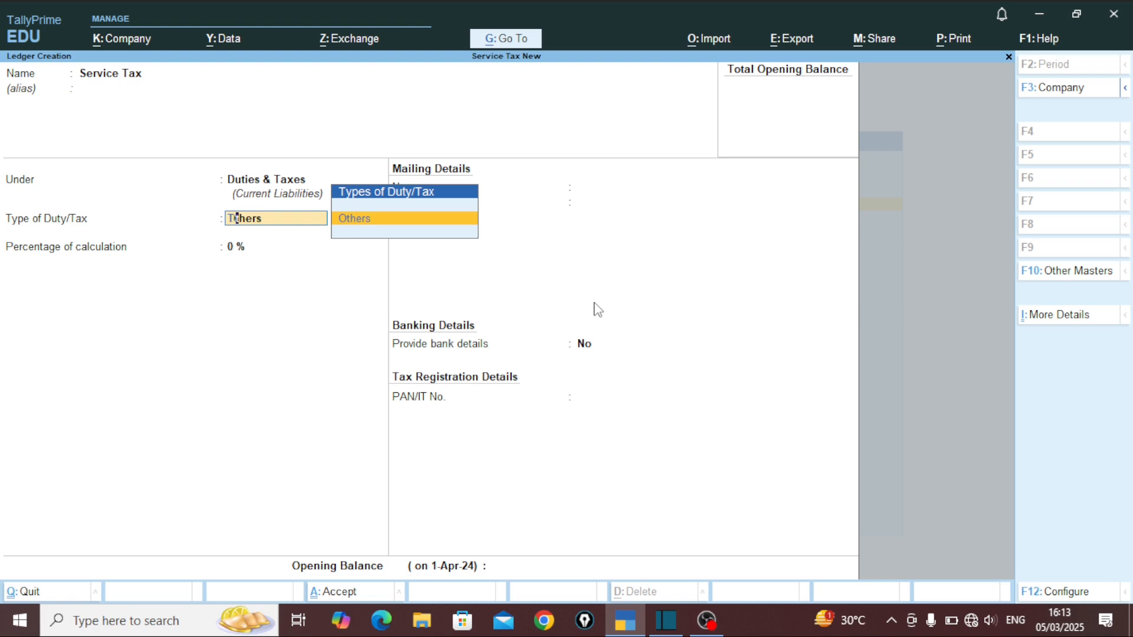
key(Return)
key(Return)
key(Down)
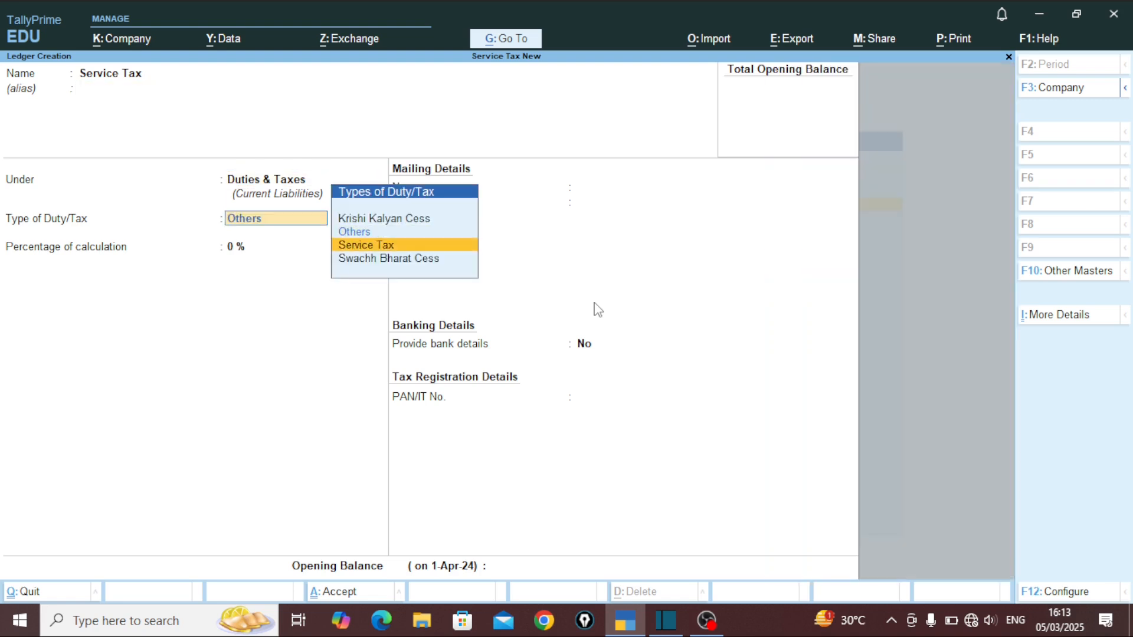
key(Return)
key(Down)
key(Down)
key(Down)
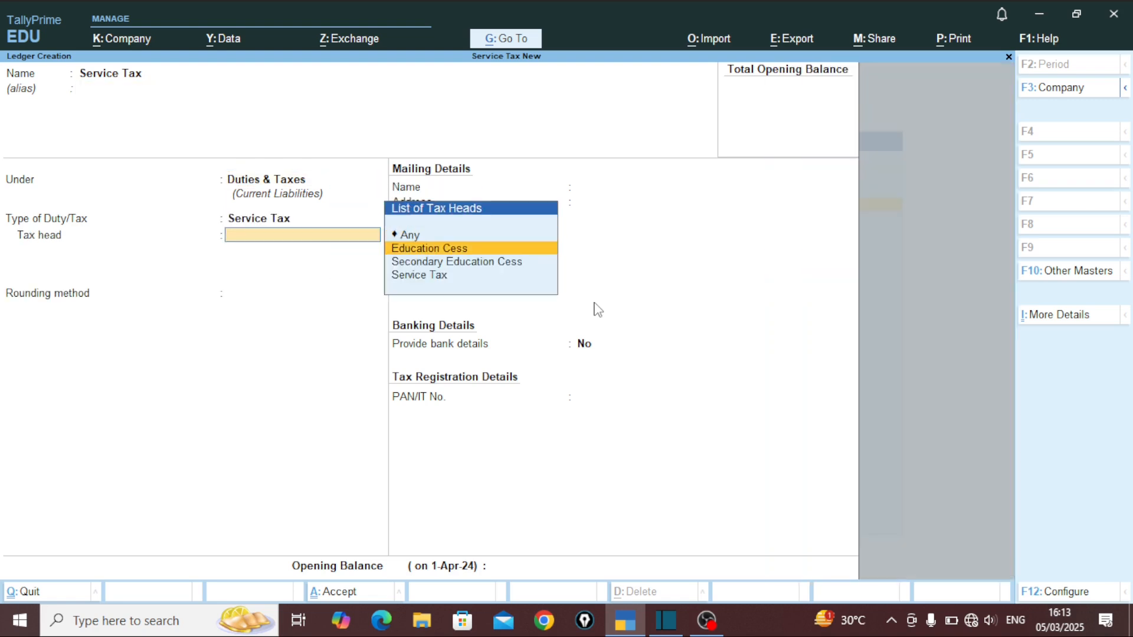
key(Return)
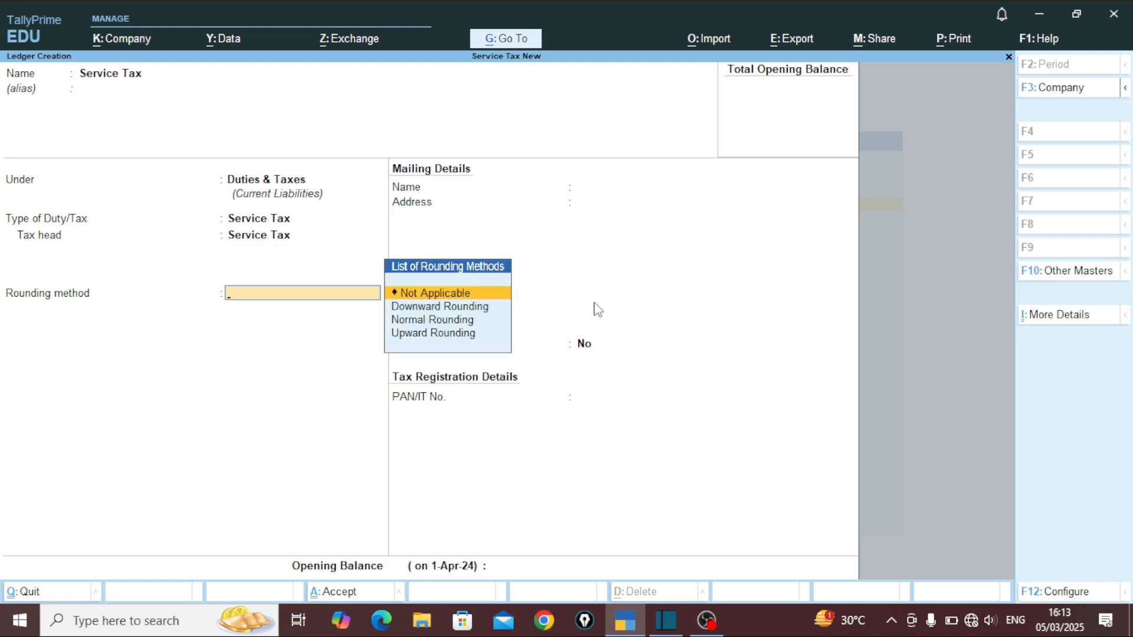
key(Return)
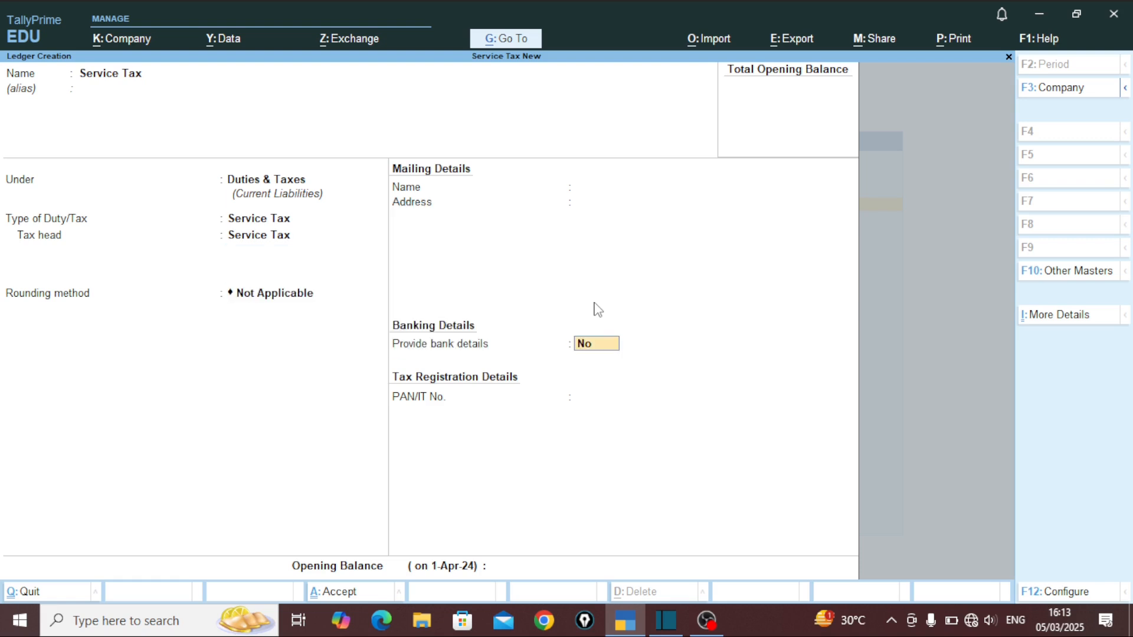
key(Return)
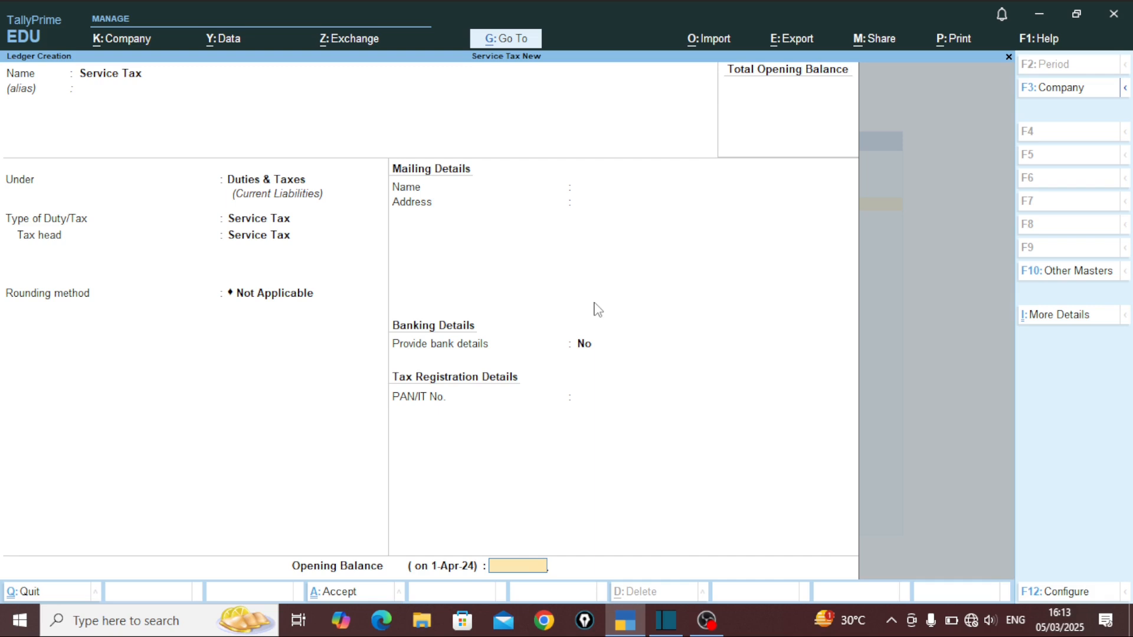
key(Return)
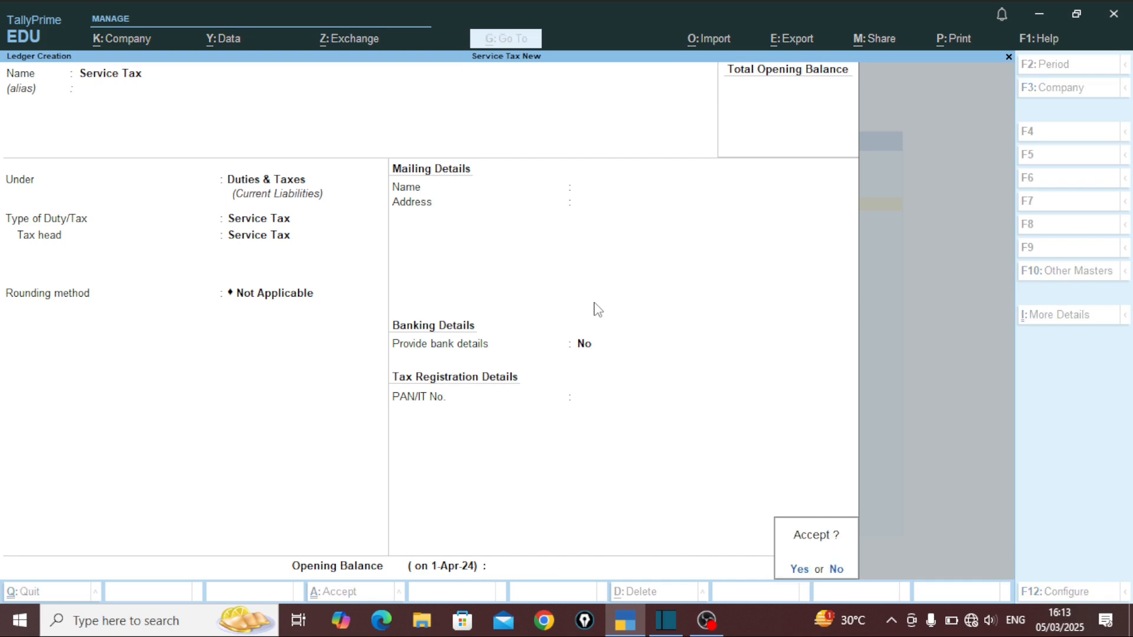
key(Return)
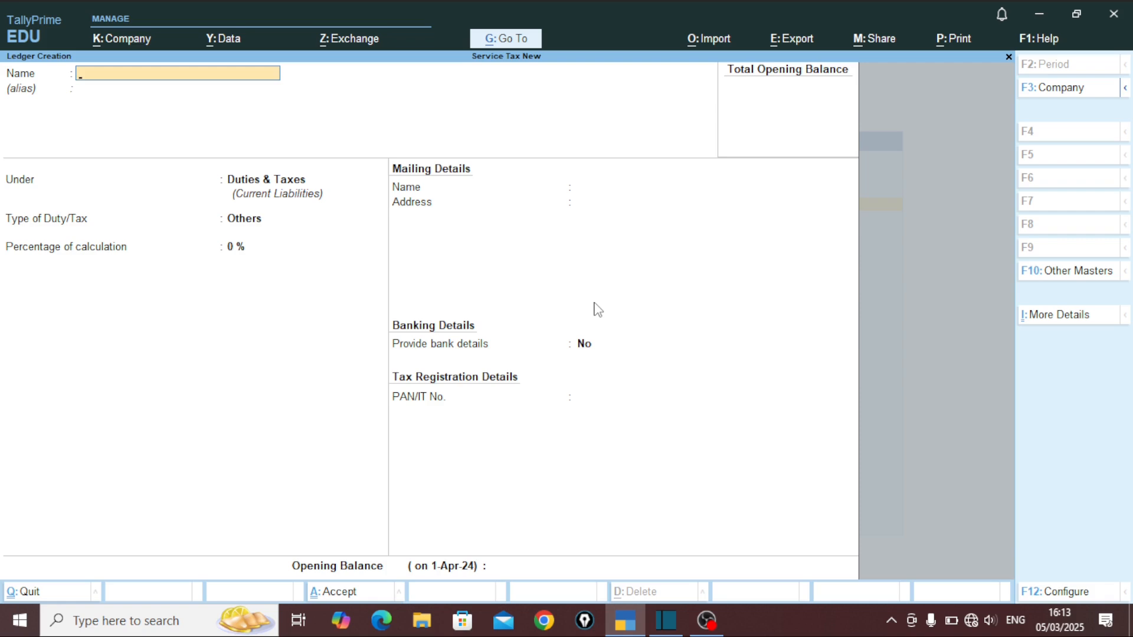
Step: Leave ledger creation and open a new Sales voucher with F8
key(Escape)
key(Escape)
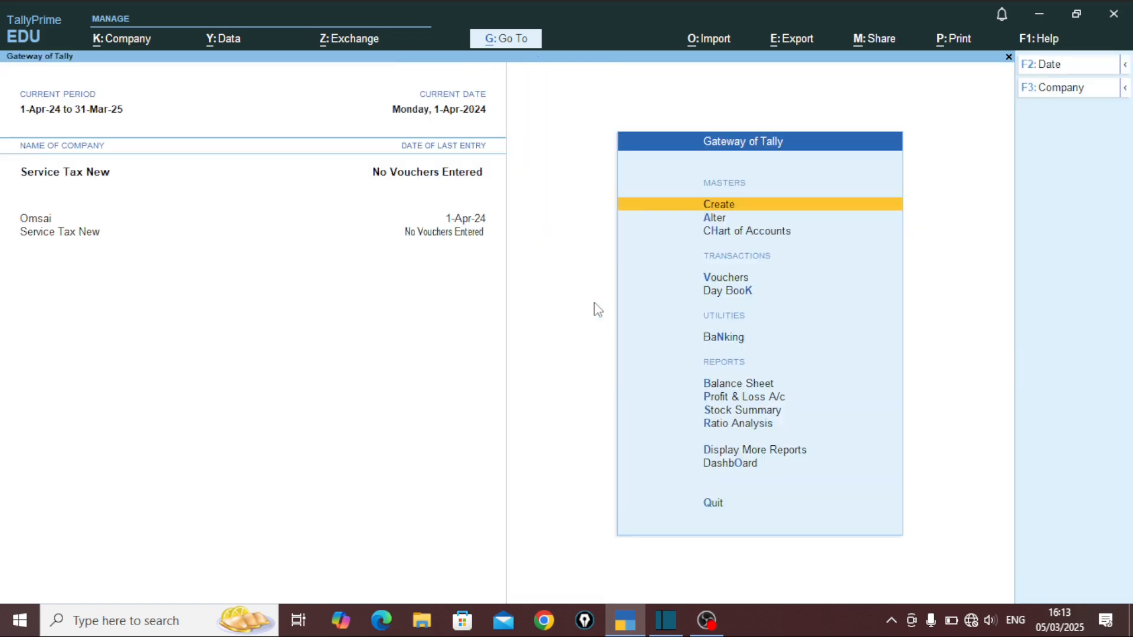
key(Down)
key(Down)
key(Down)
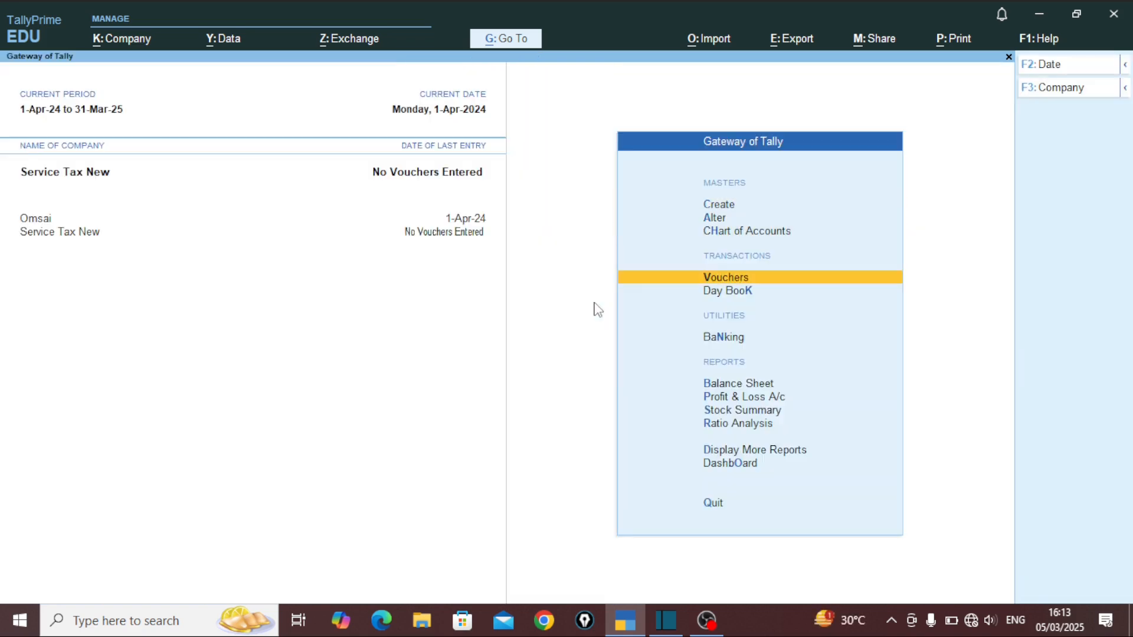
key(Return)
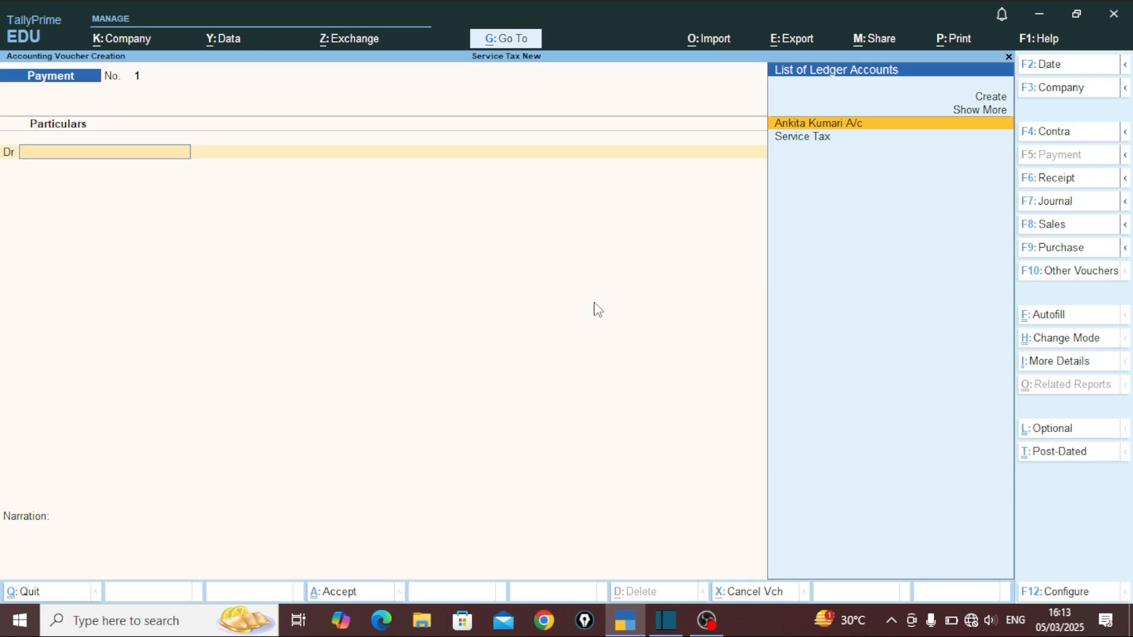
key(F8)
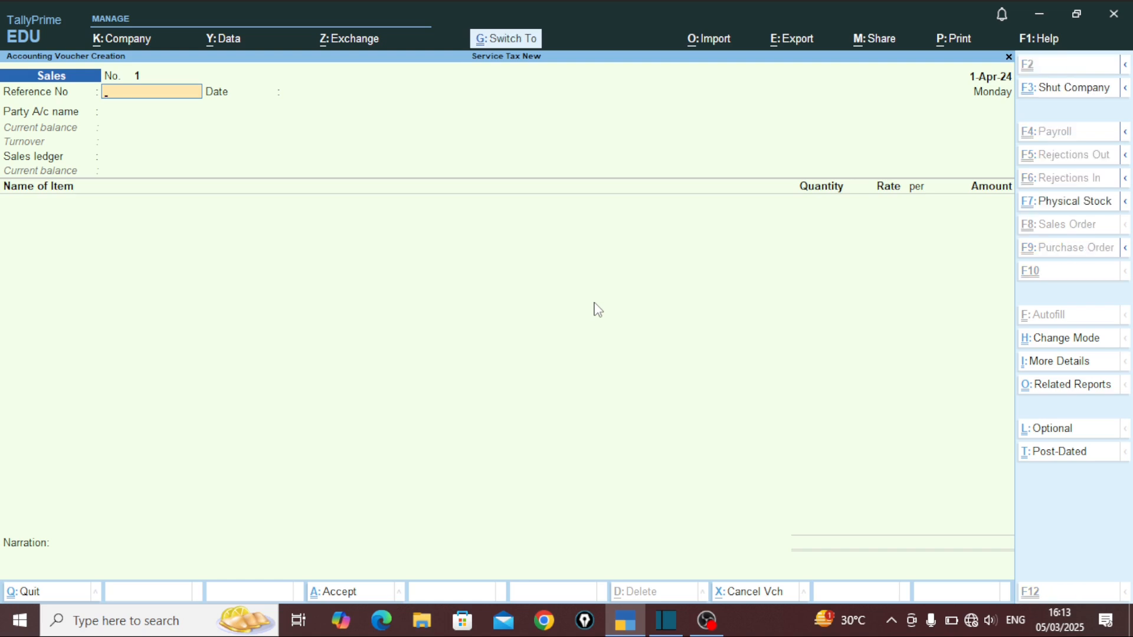
Step: Switch to Accounting Invoice mode with reference sale/0001, date 1-Apr-24, and the customer as party
key(ctrl+h)
key(Down)
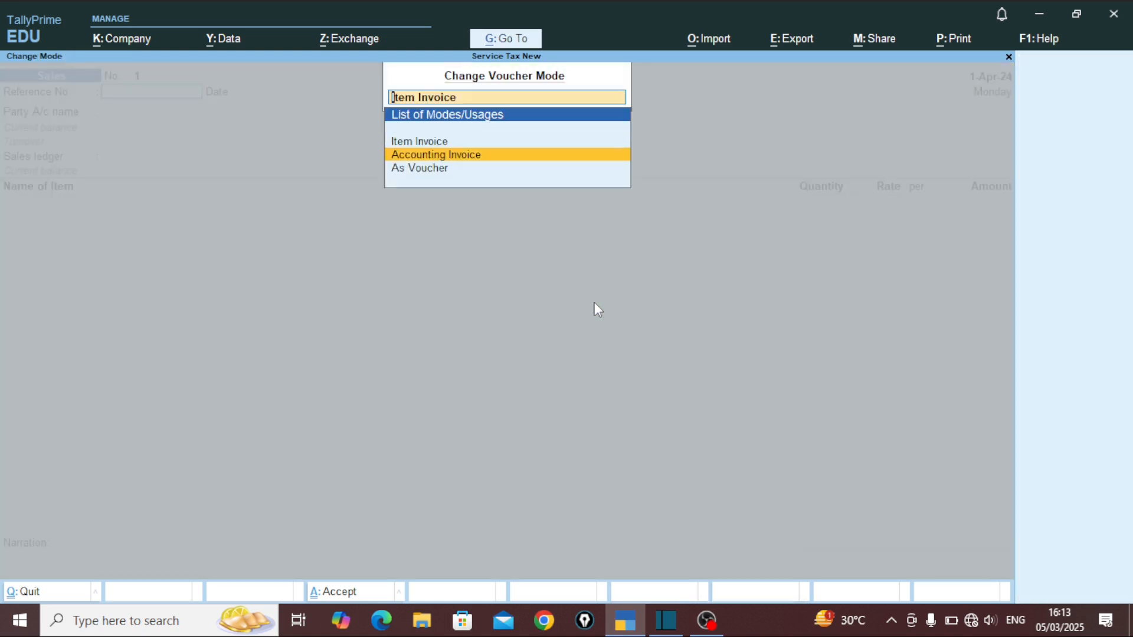
key(Return)
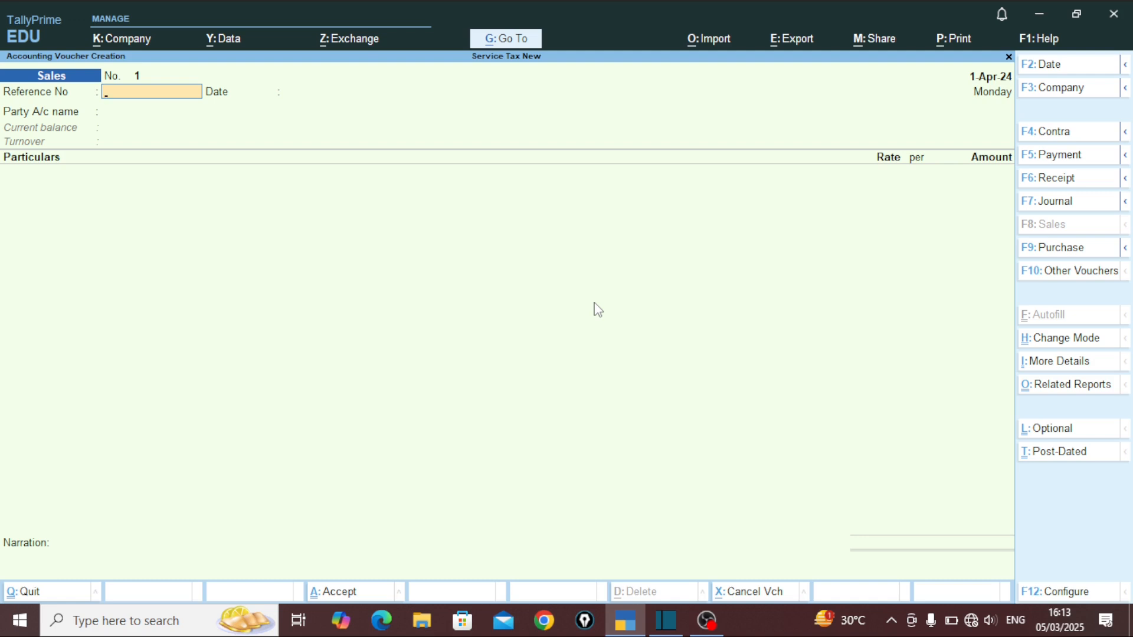
text(sale/0001)
key(Return)
key(Return)
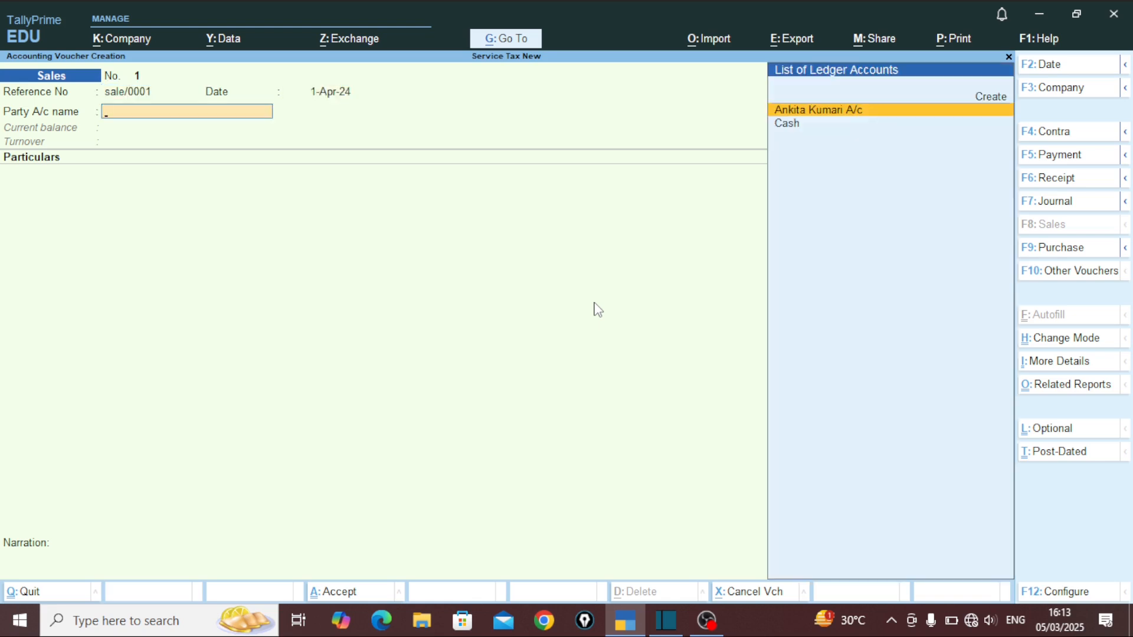
key(Return)
key(Return)
key(Return)
key(Return)
key(Return)
key(Return)
key(Return)
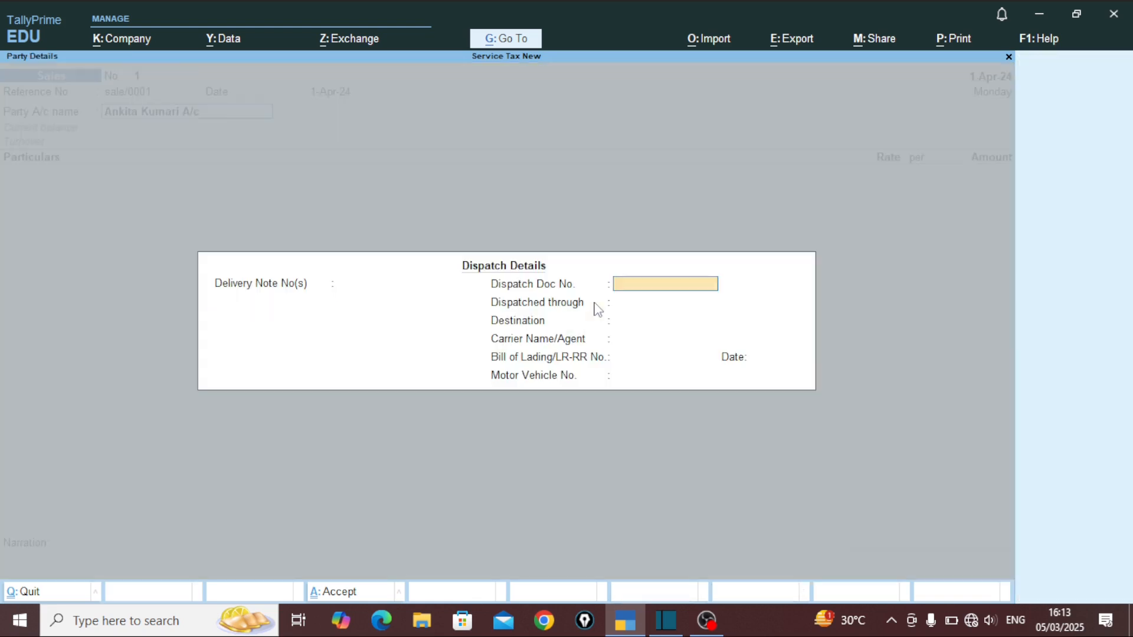
key(Return)
key(Return)
key(Return)
key(Return)
key(Return)
key(Return)
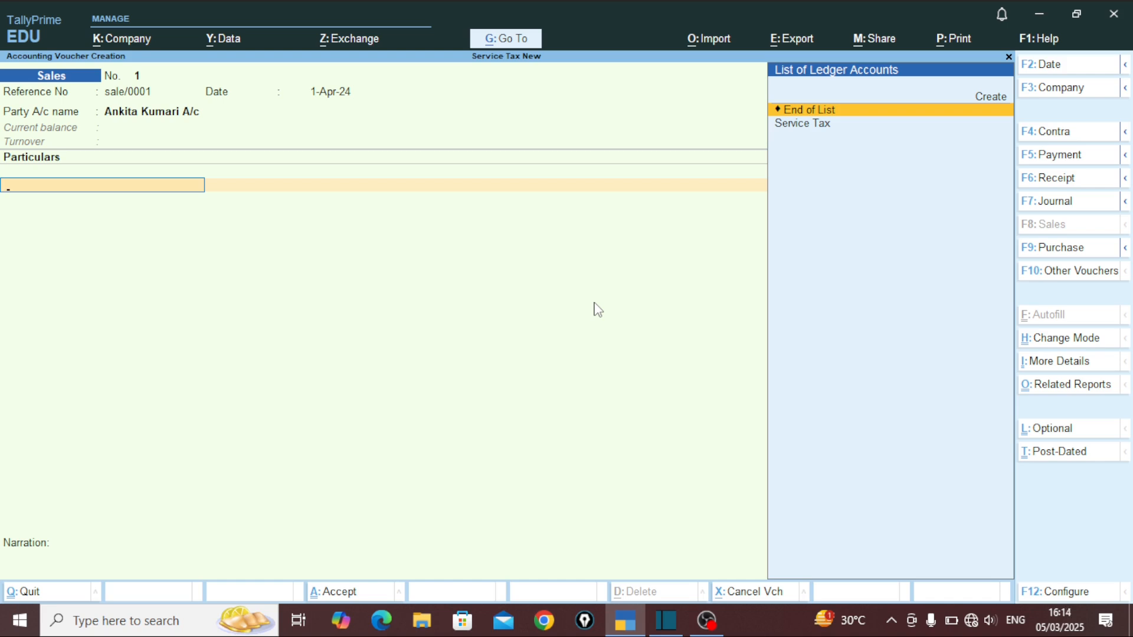
key(Up)
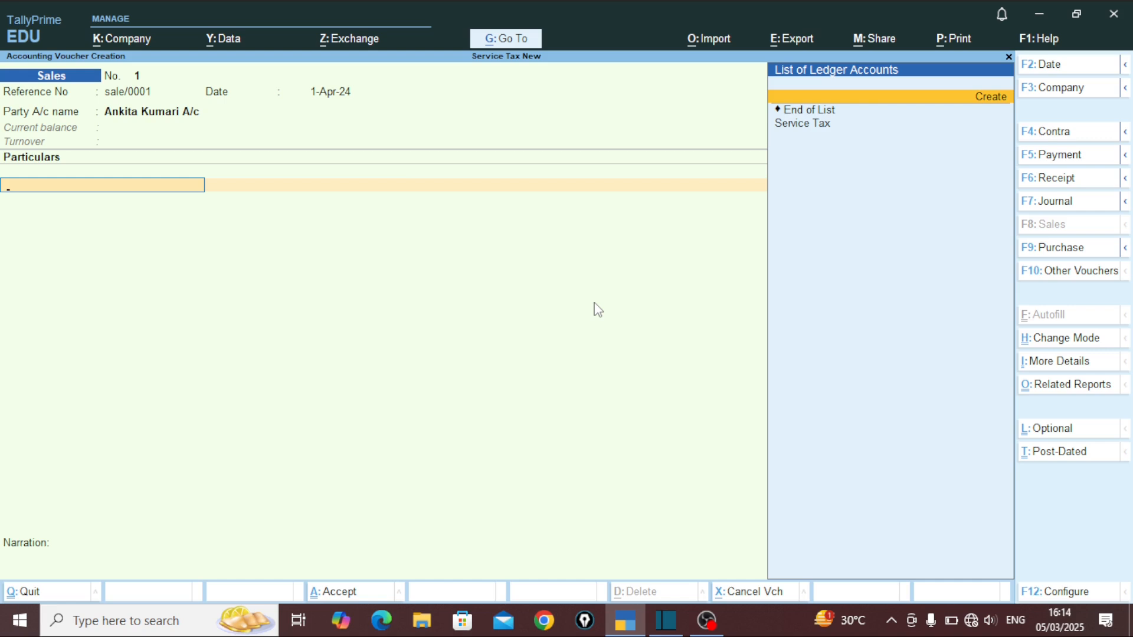
Step: From the voucher, create a new ledger named 'Phone' under Sales Accounts
key(Return)
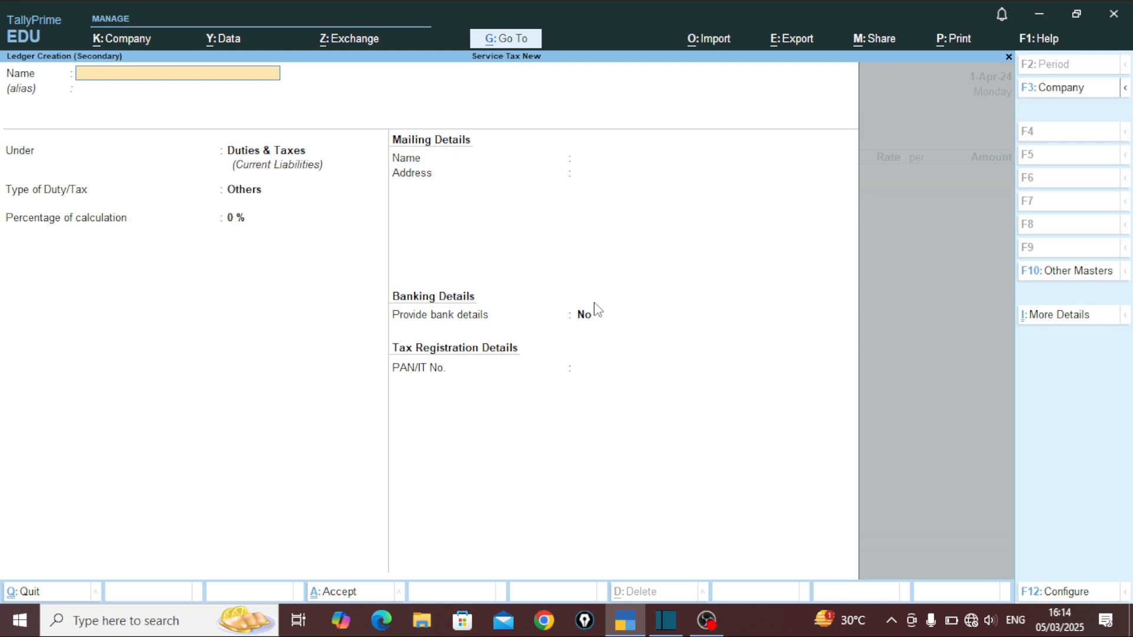
text(Phone)
key(Return)
key(Return)
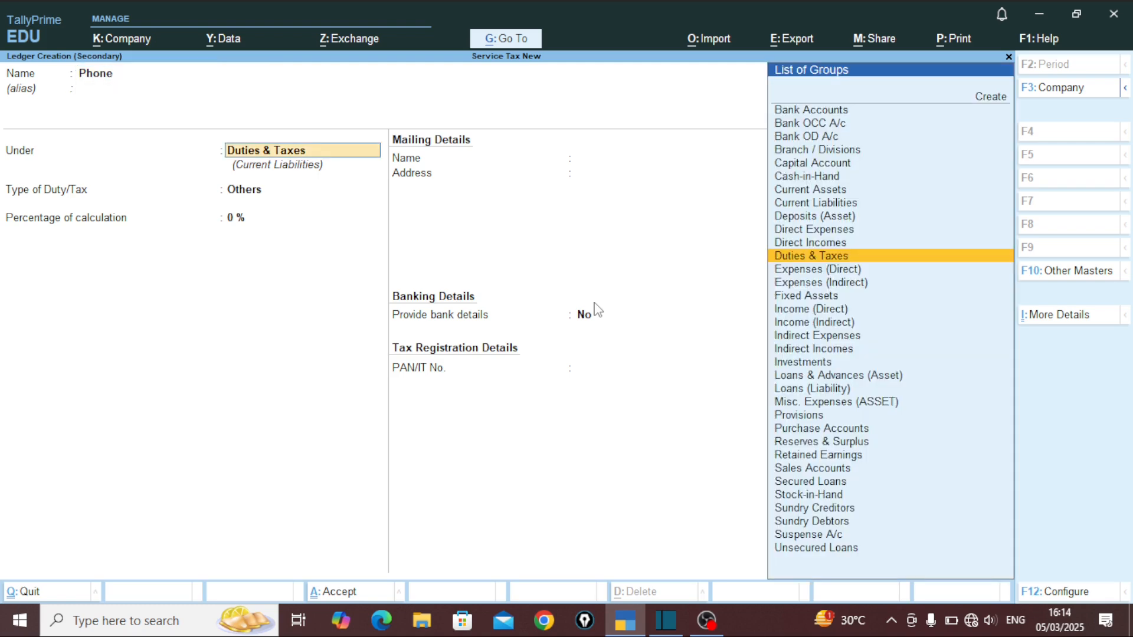
text(S)
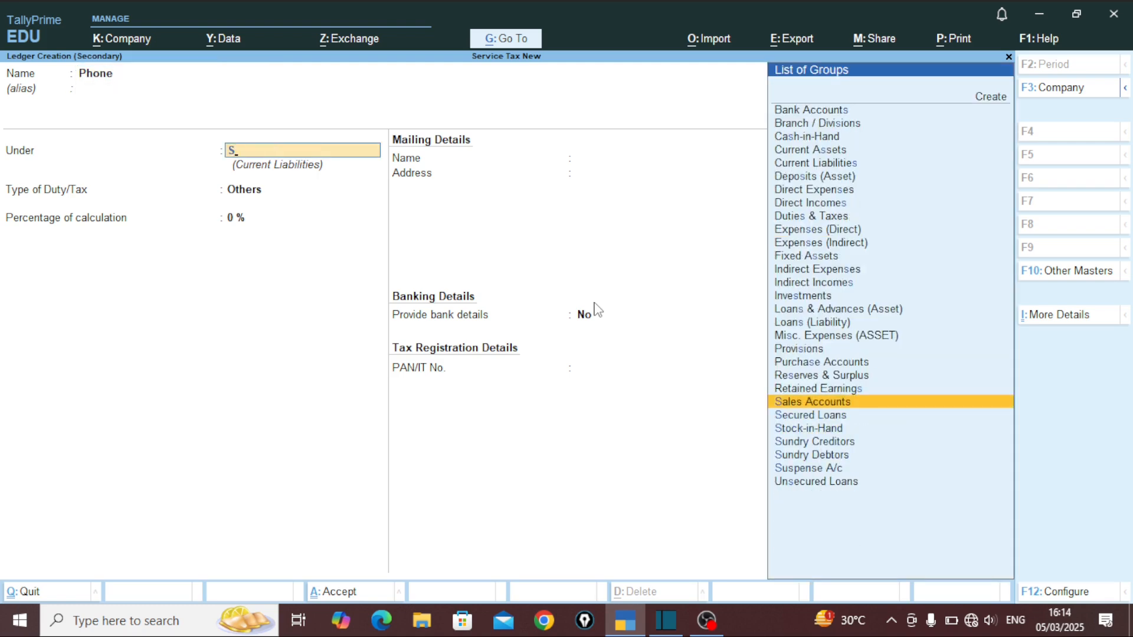
key(Return)
key(Return)
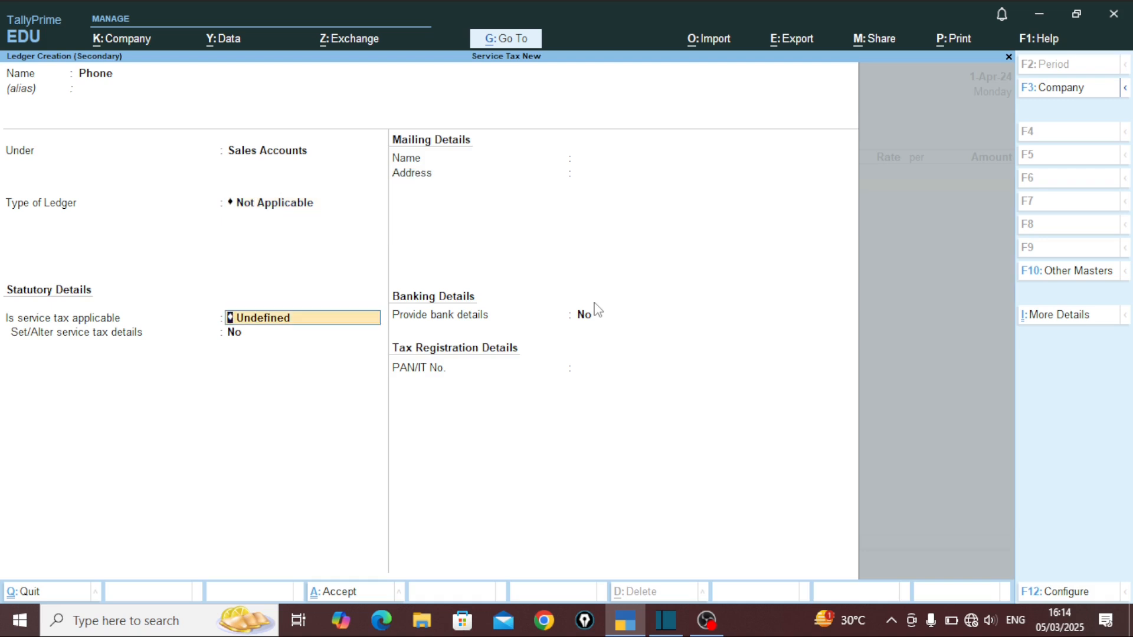
Step: Mark service tax applicable for Phone at a 3% rate, with no bank details, and save it
key(BackSpace)
key(Down)
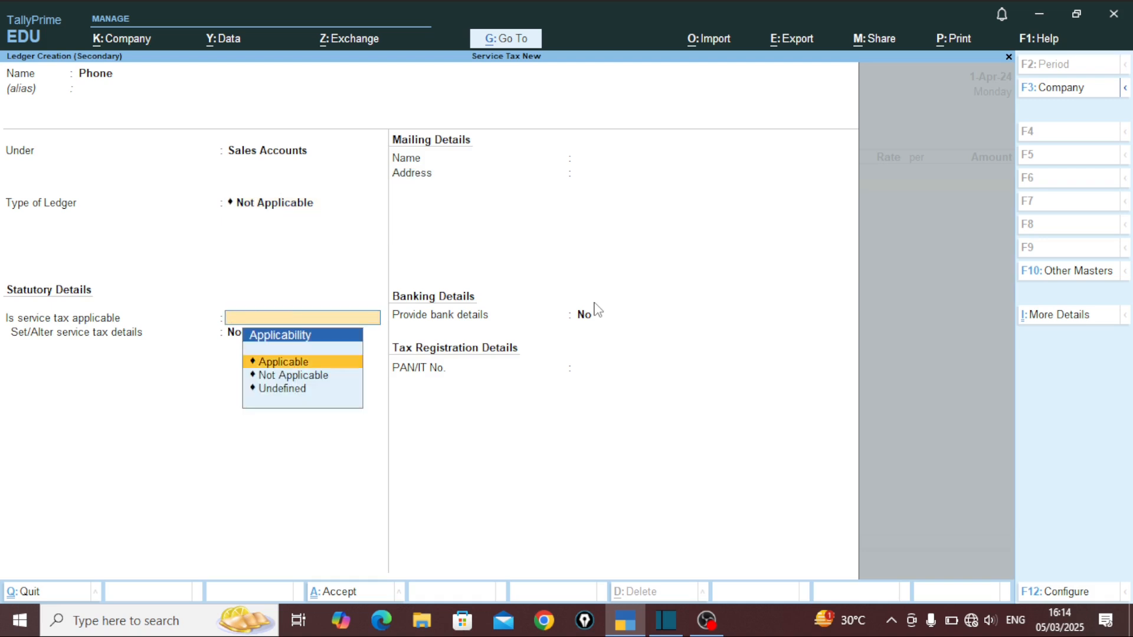
key(Return)
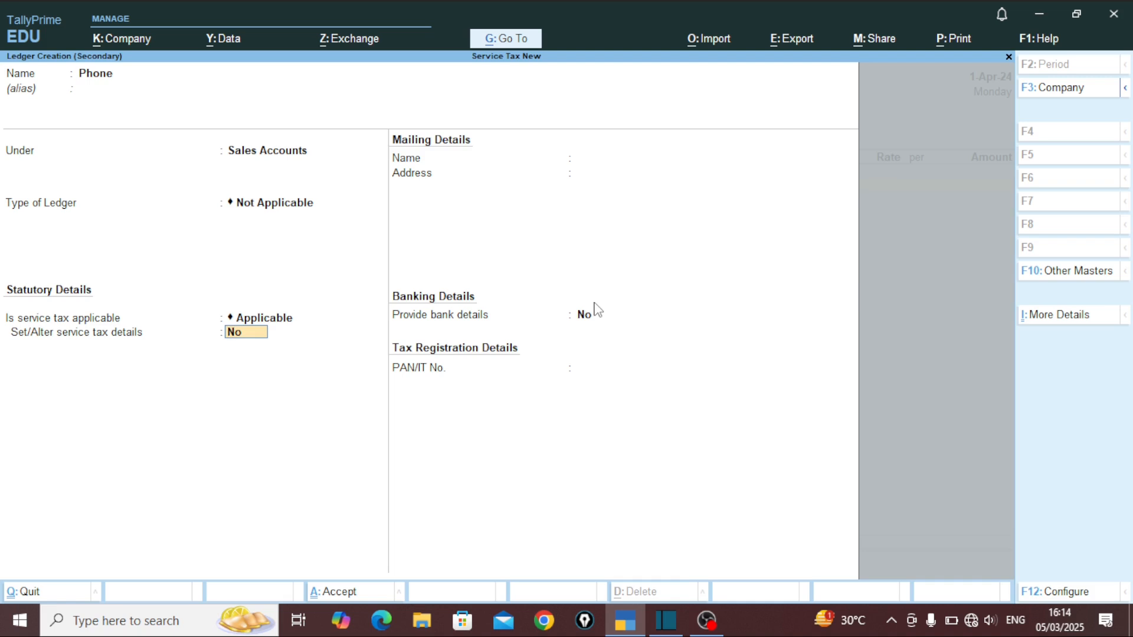
text(y)
text(Phone)
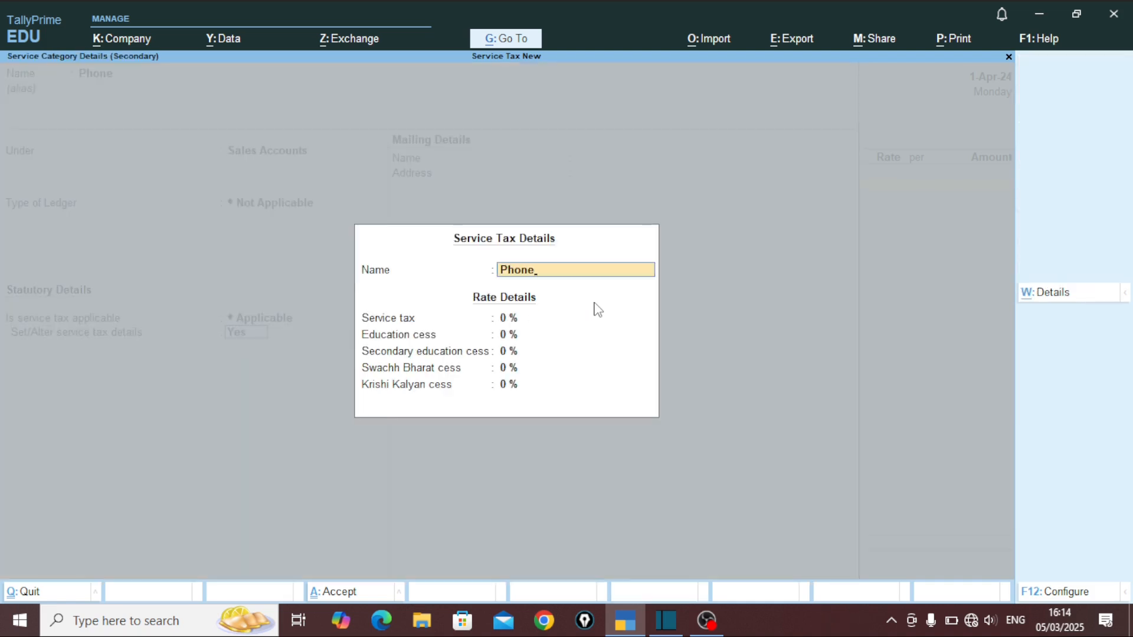
key(Return)
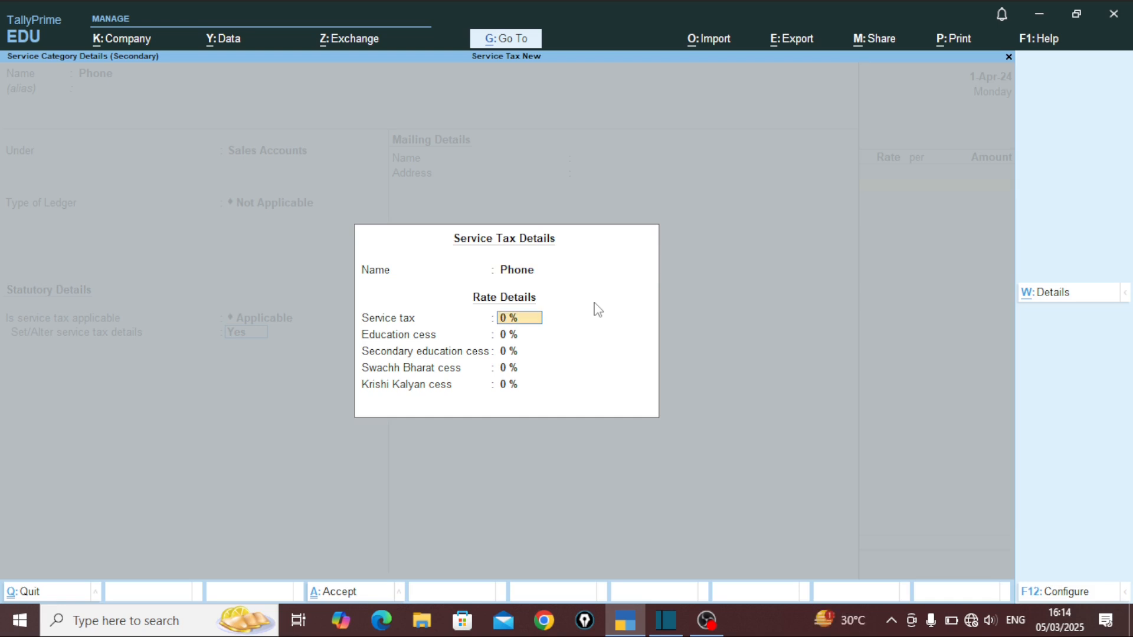
text(3)
key(Return)
key(Return)
key(Return)
key(Return)
key(Return)
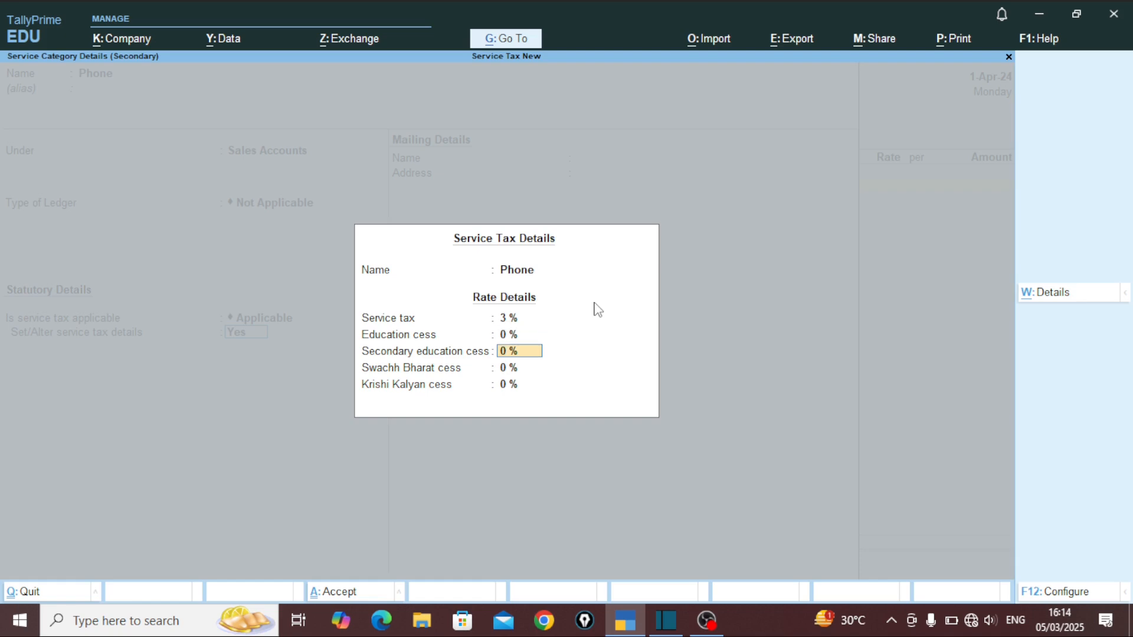
key(Return)
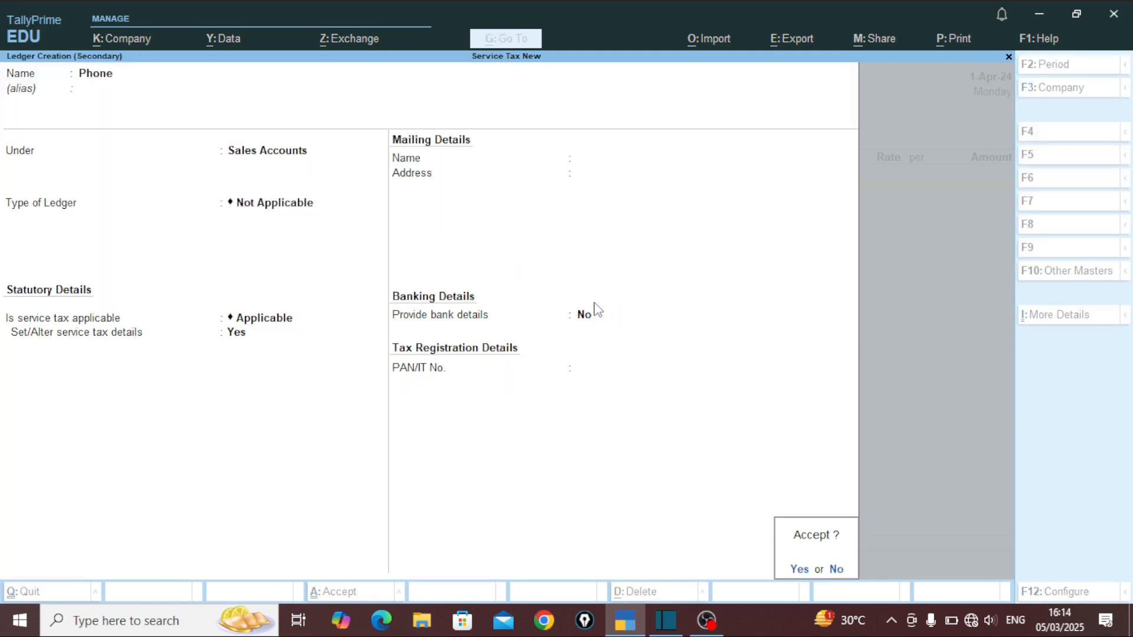
key(Return)
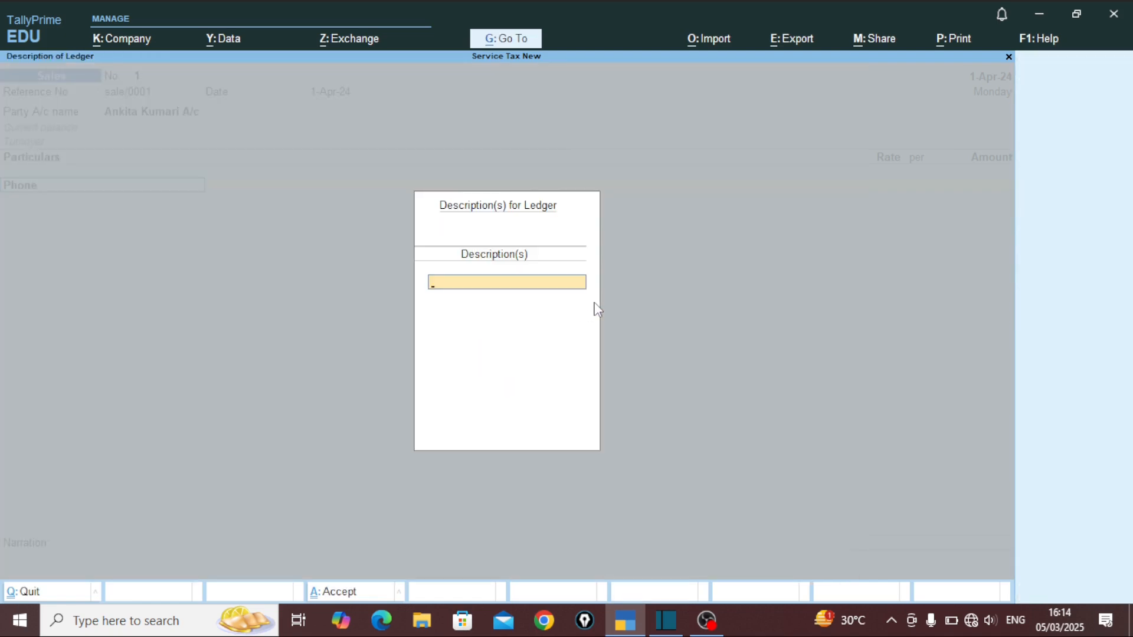
Step: Enter 12,00,000 as the Phone sale amount, correcting the mistyped figure
key(Return)
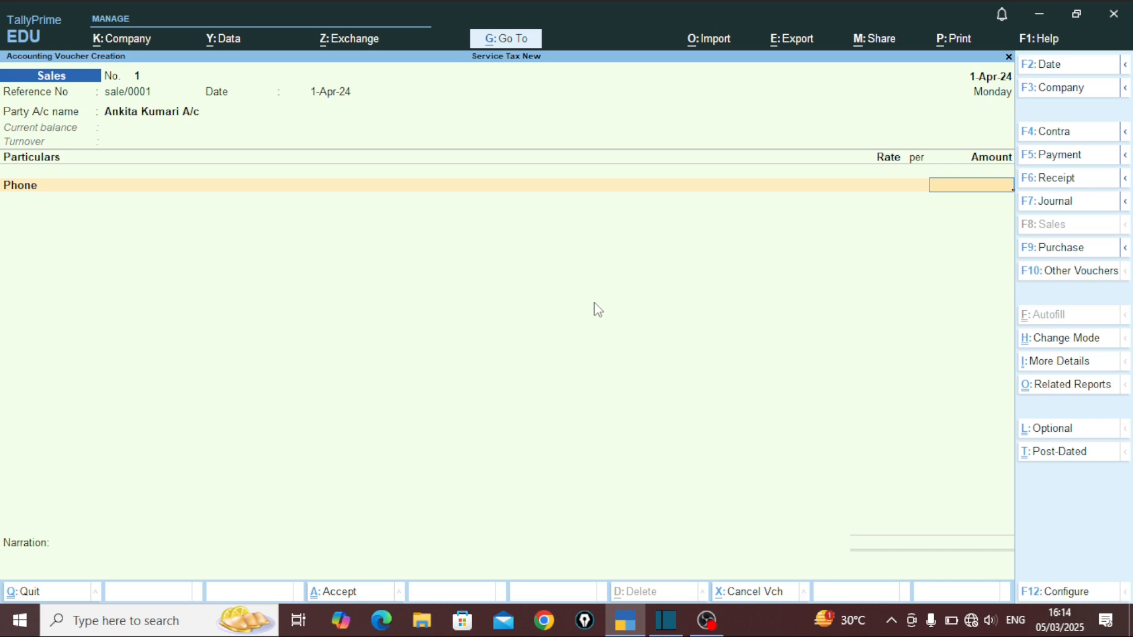
text(12,0)
text(0,)
text(00,)
text(000)
key(Return)
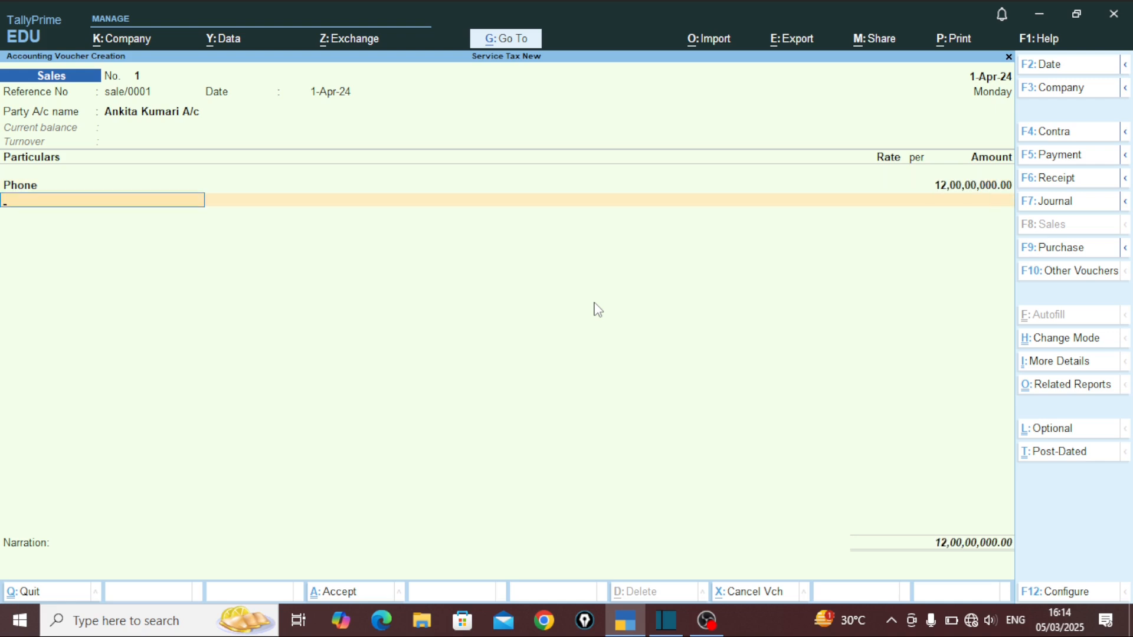
key(BackSpace)
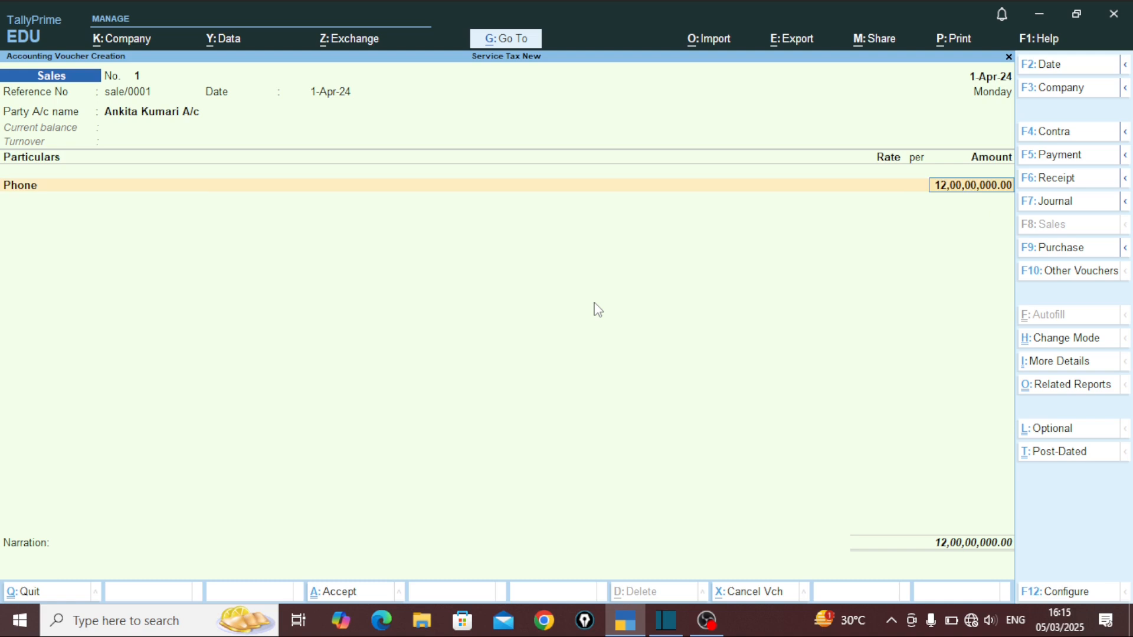
text(1200000)
key(Return)
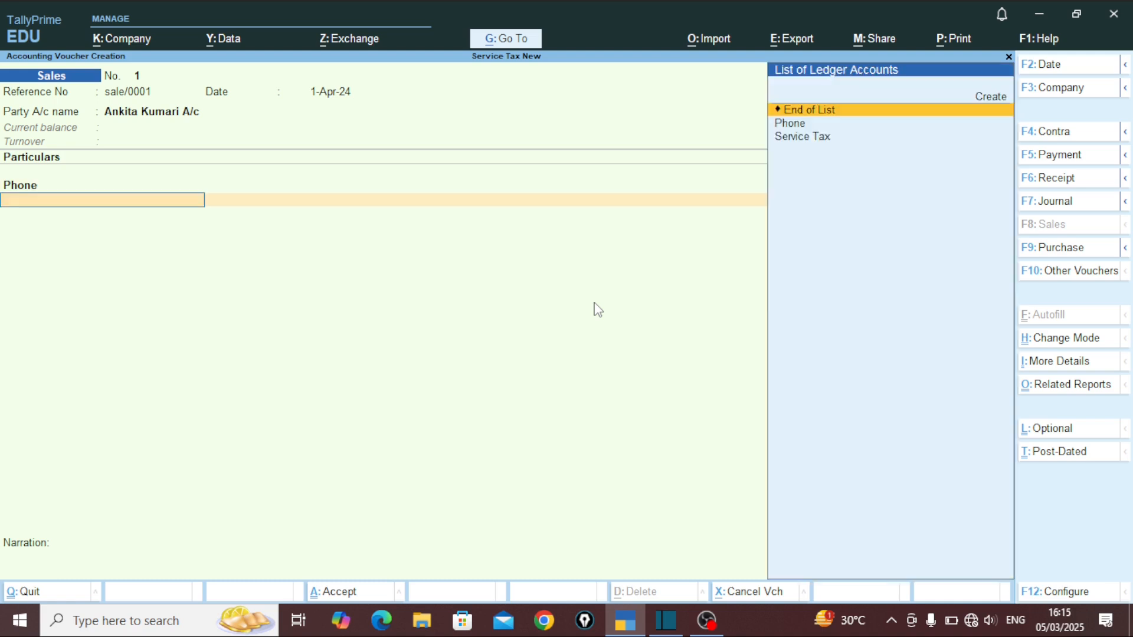
Step: Add the Service Tax line for 36,000 and finish the voucher totalling 12,36,000
key(Down)
key(Down)
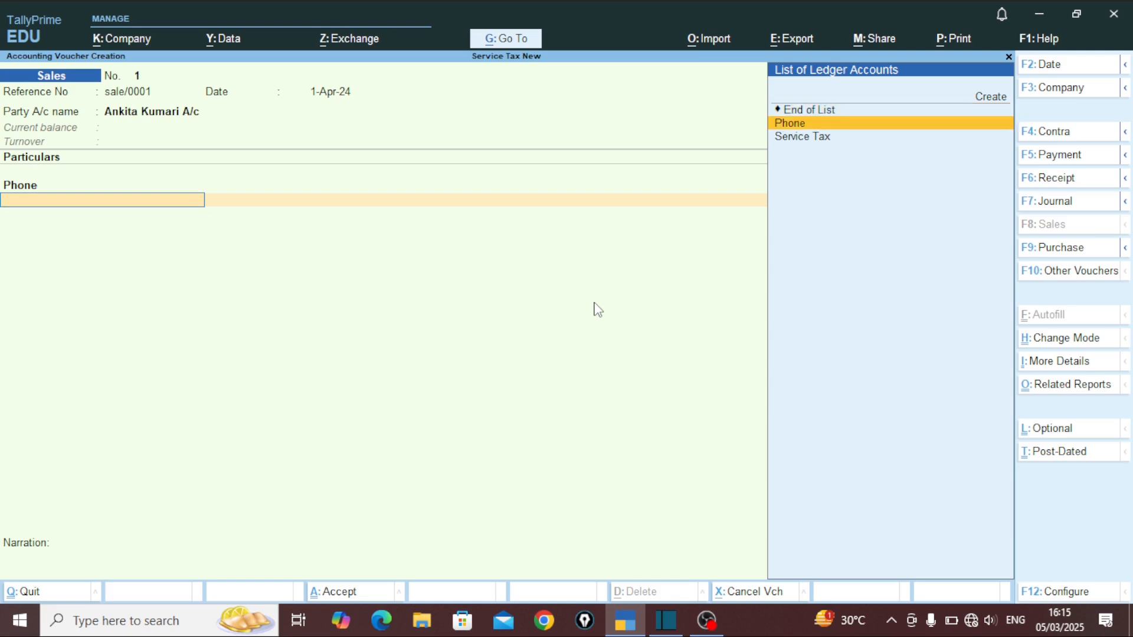
key(Return)
key(Return)
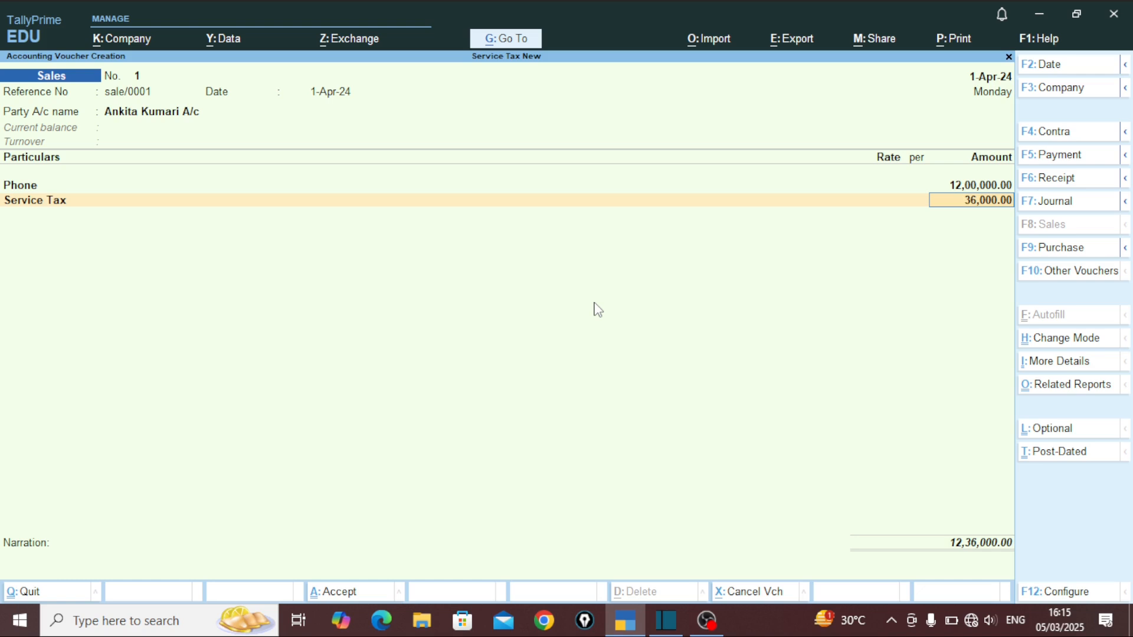
key(BackSpace)
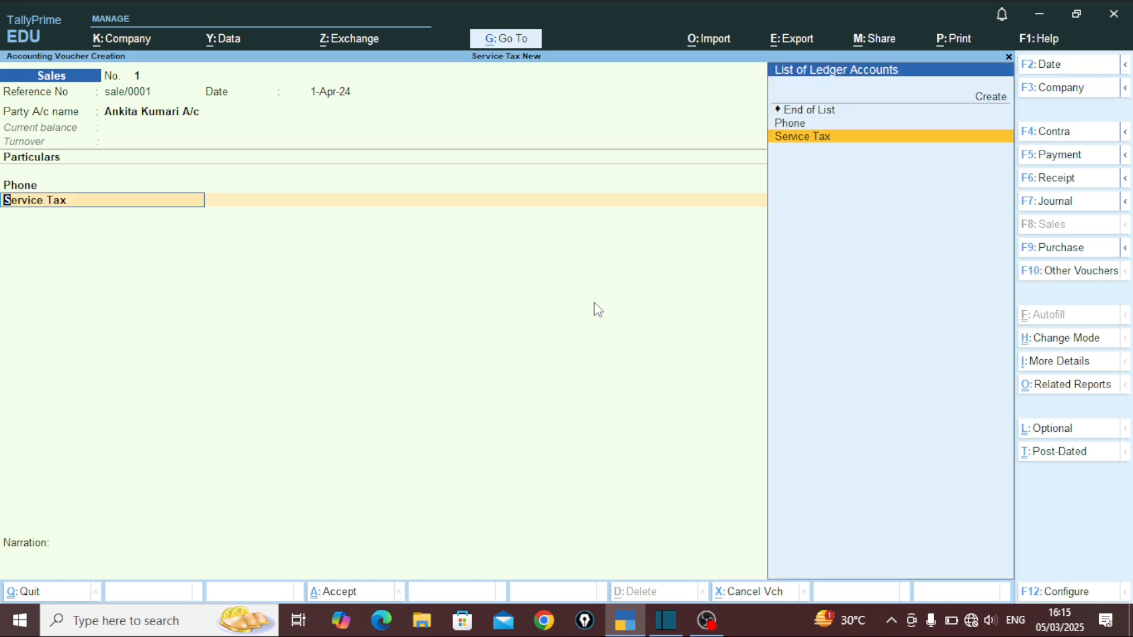
key(Return)
key(Return)
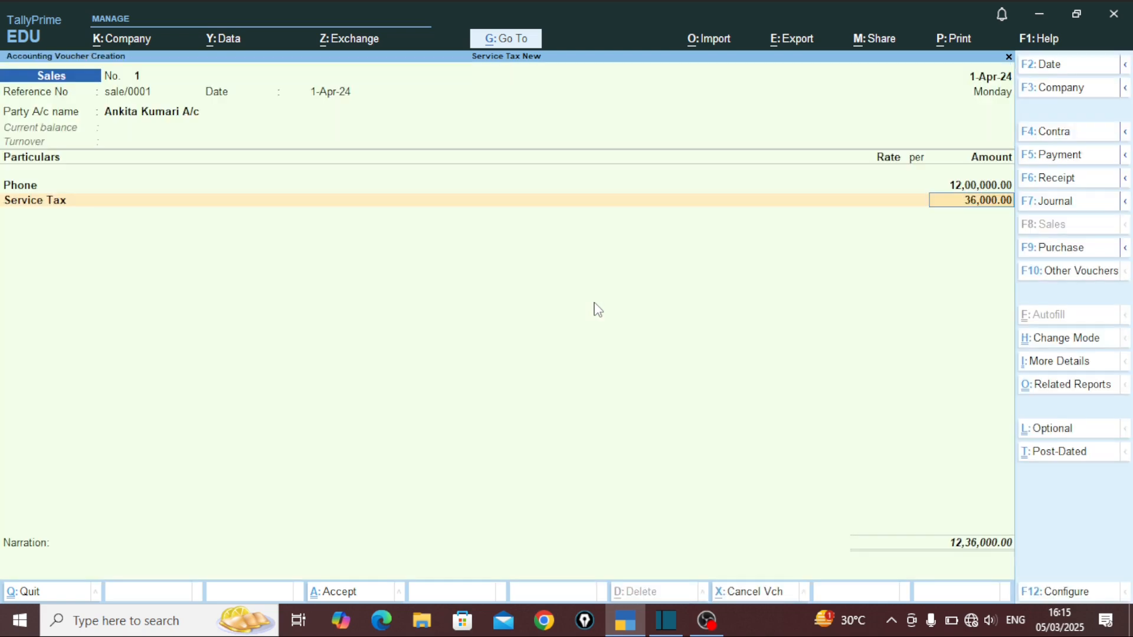
key(Return)
key(Return)
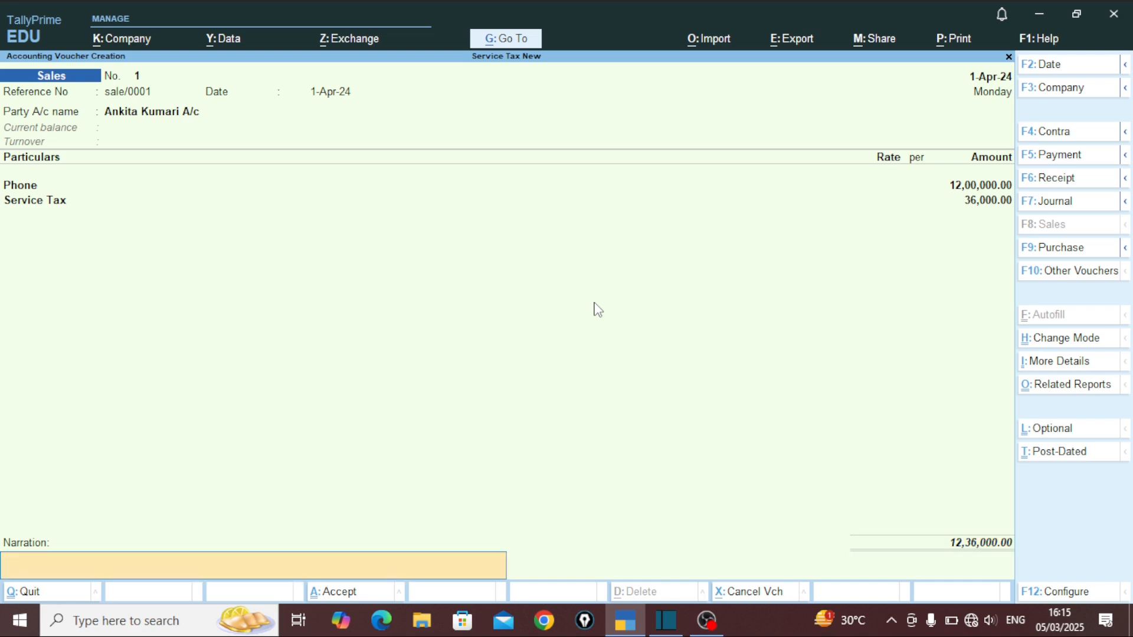
key(Return)
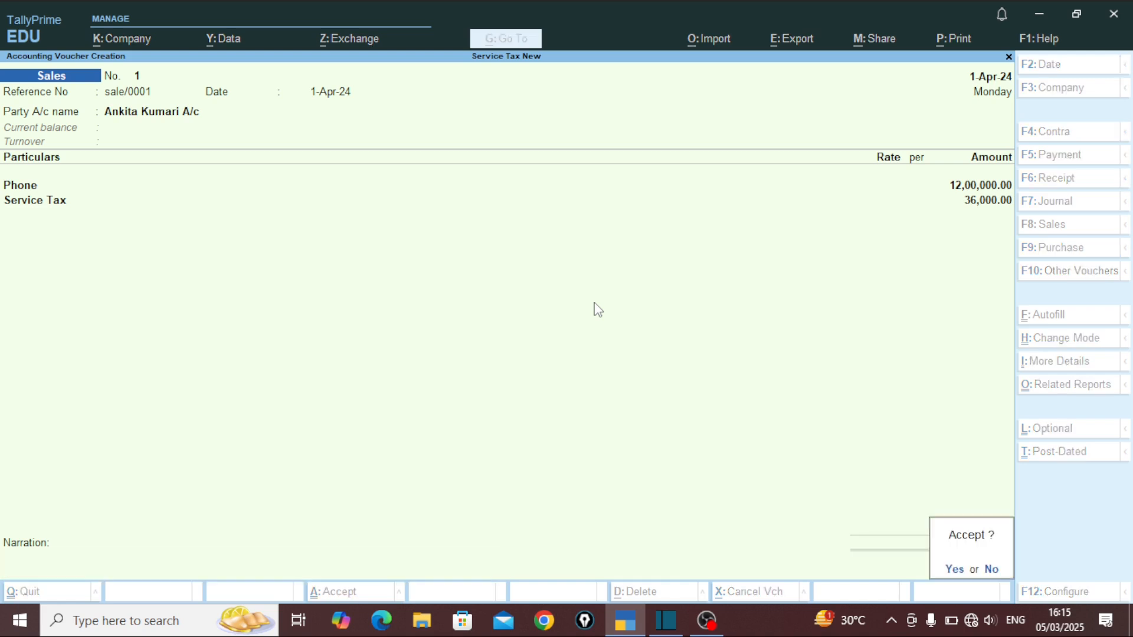
key(Escape)
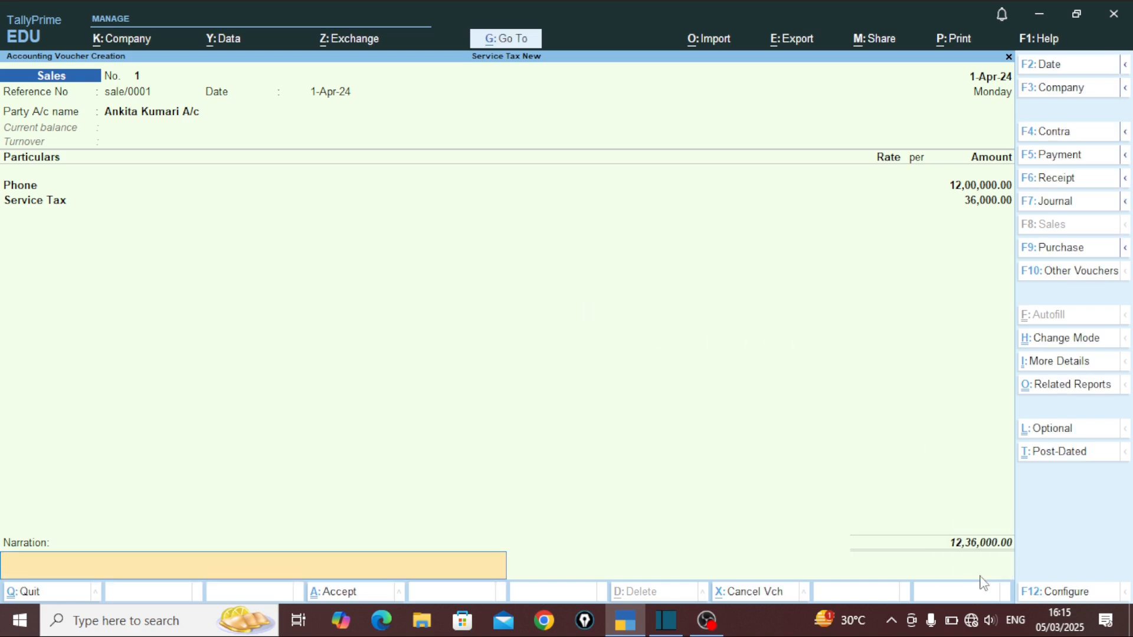
key(Return)
Step: Save sales voucher 1 and start a Receipt voucher crediting the customer's account
click(995, 562)
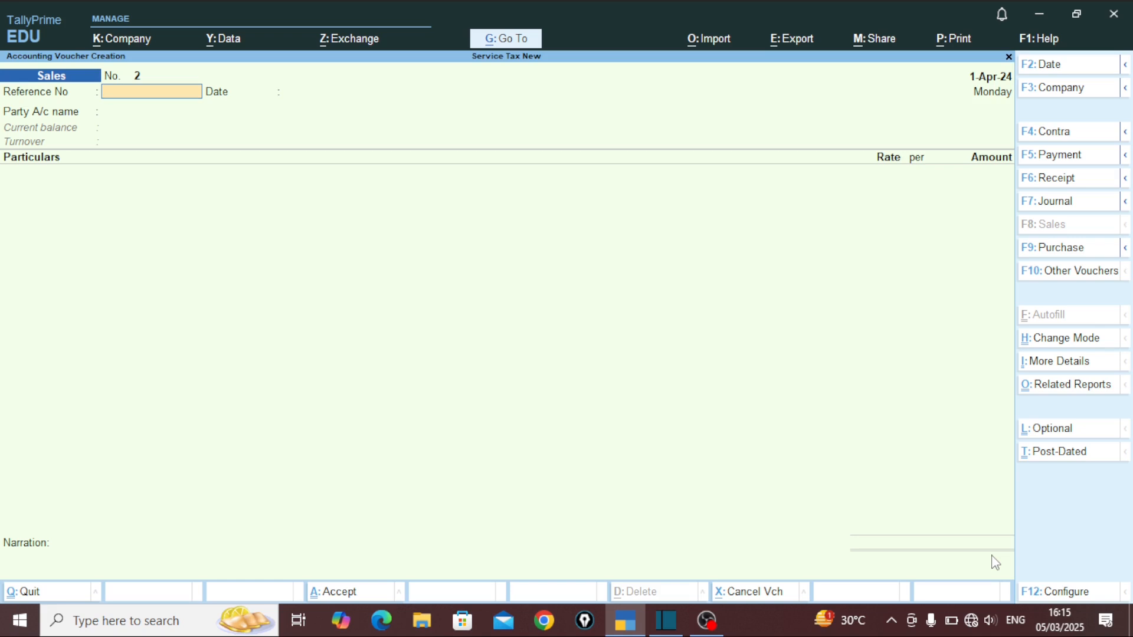
key(F6)
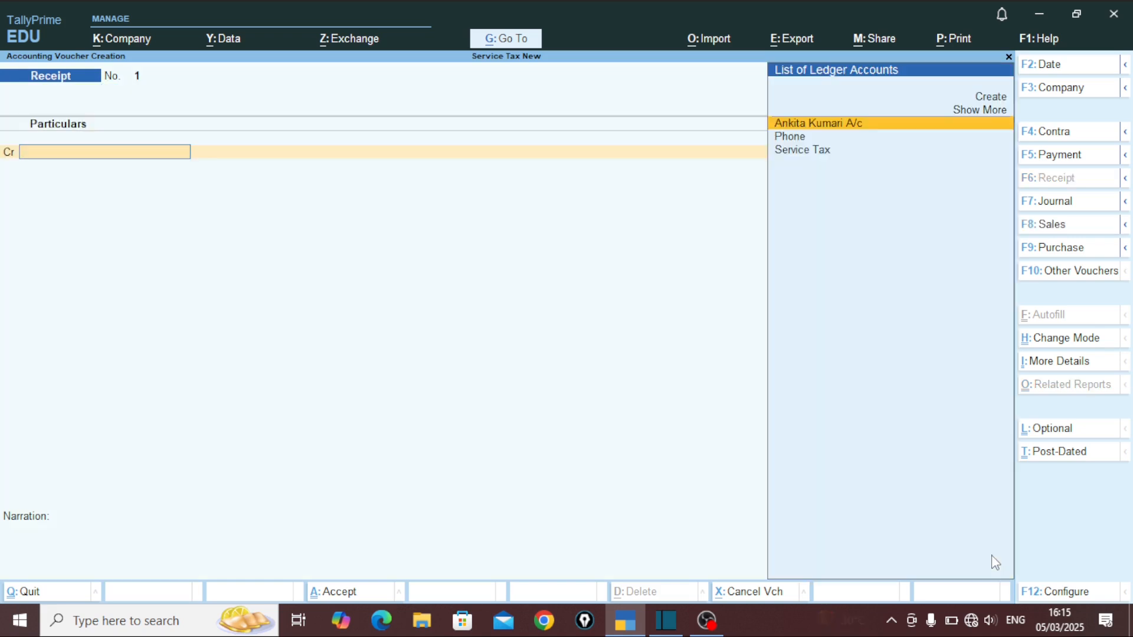
key(Down)
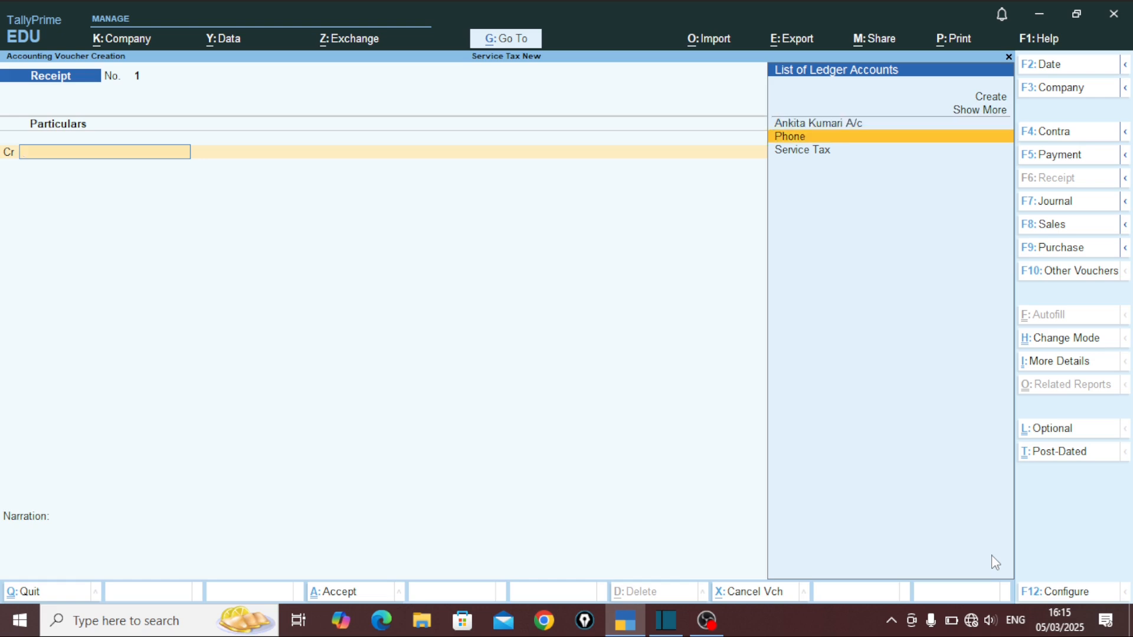
key(Up)
key(Return)
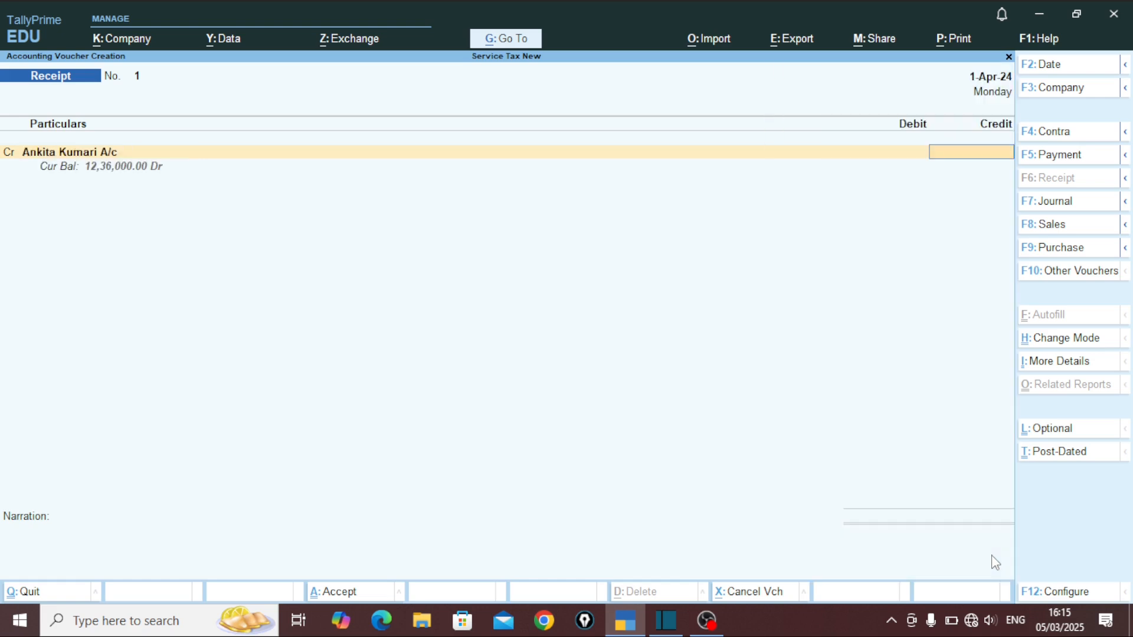
Step: Credit 12,36,000 against bill 1, debit Cash for the same amount, and save the receipt
text(1236000)
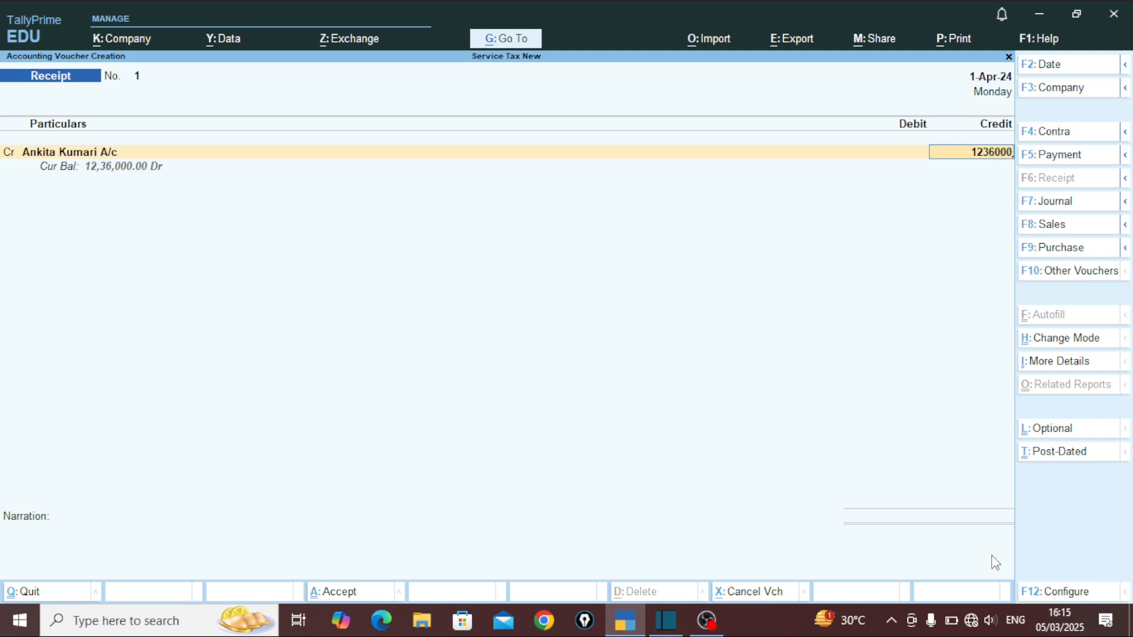
key(Return)
key(Return)
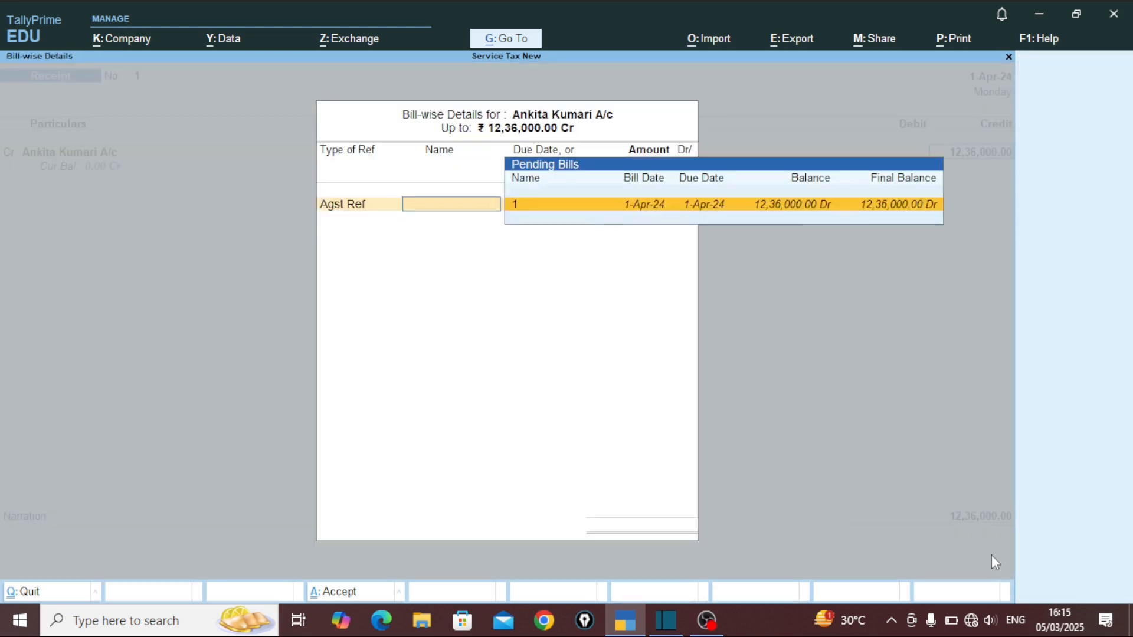
key(Return)
key(Return)
key(Return)
key(Down)
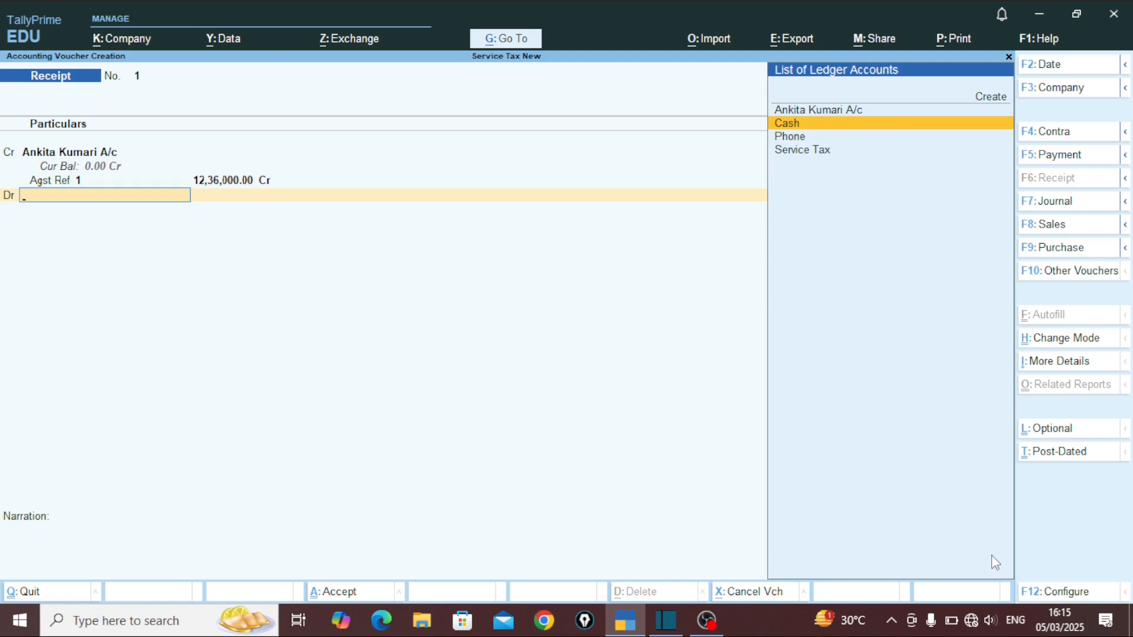
key(Return)
key(Return)
key(Return)
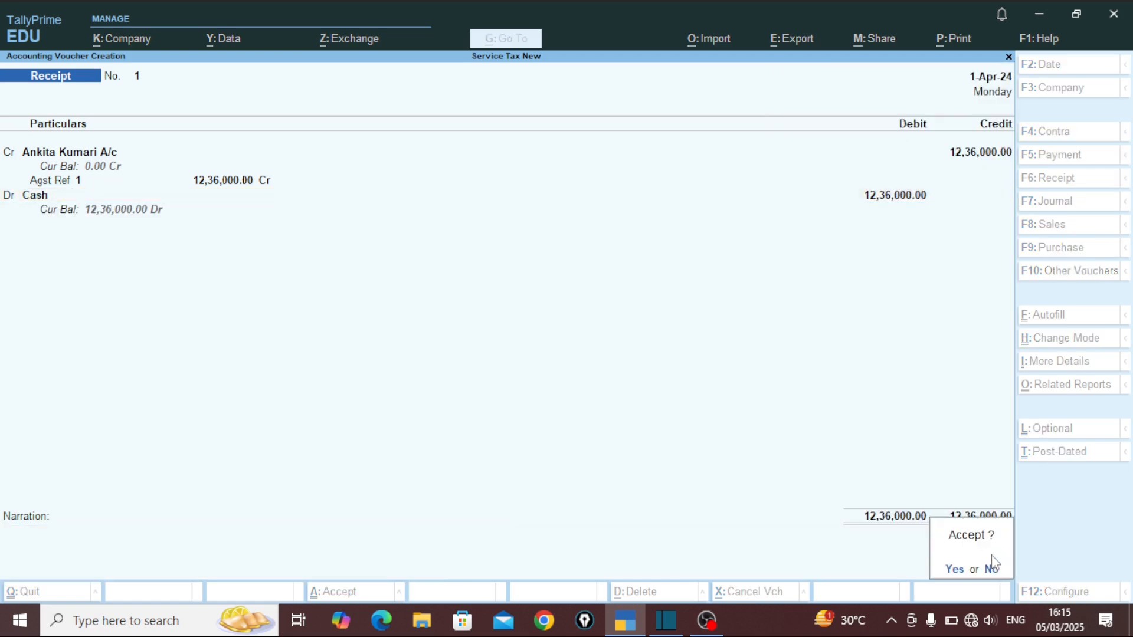
key(Return)
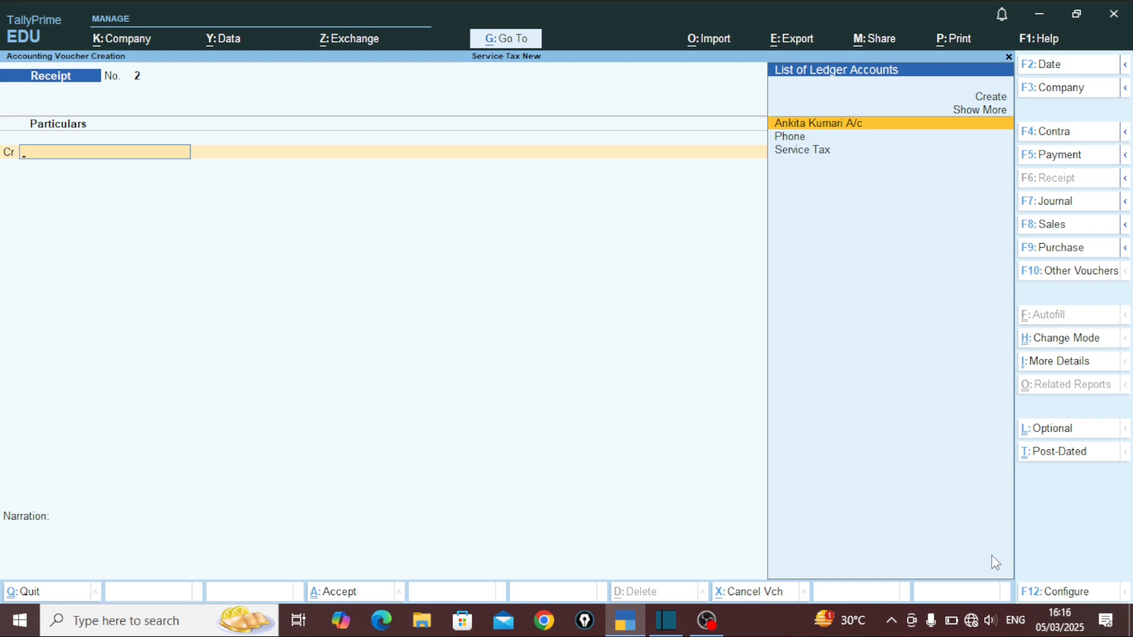
key(Escape)
Step: Open the Day Book to review the 12,36,000 Sales and Receipt entries, then close it
key(Return)
key(Escape)
key(Escape)
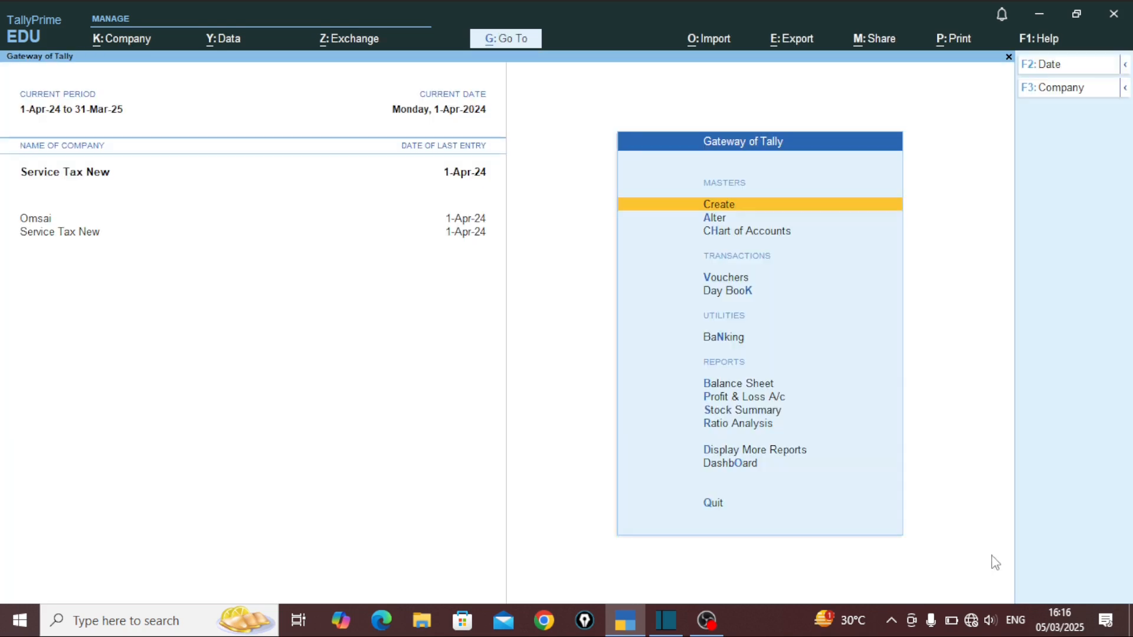
key(Down)
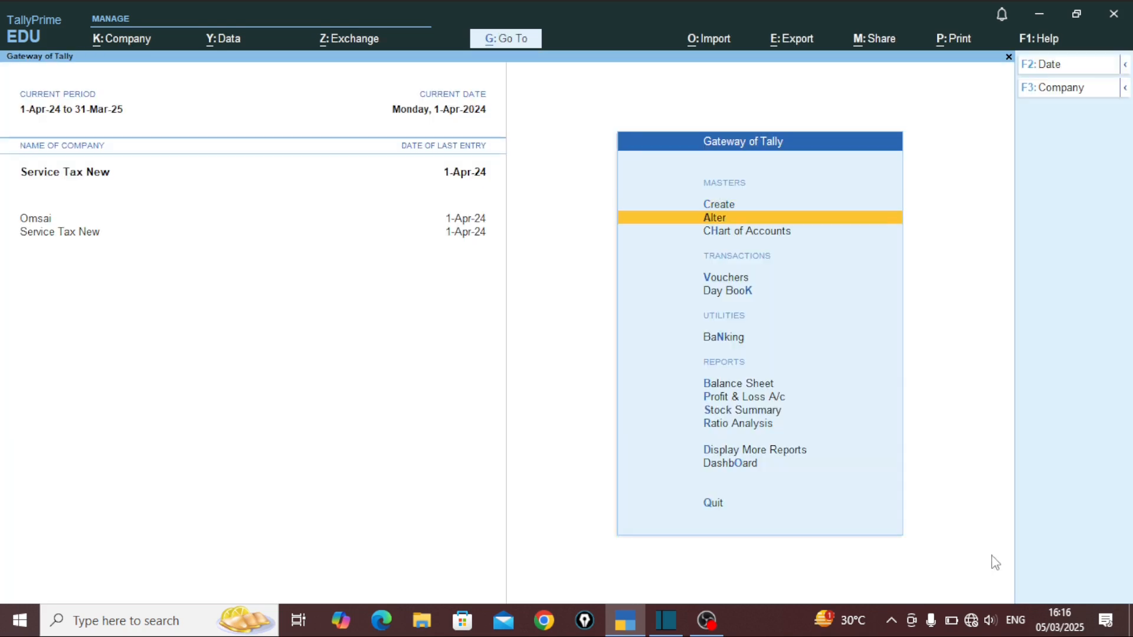
key(Up)
key(Down)
key(Down)
key(Up)
key(Down)
key(Down)
key(Down)
key(Return)
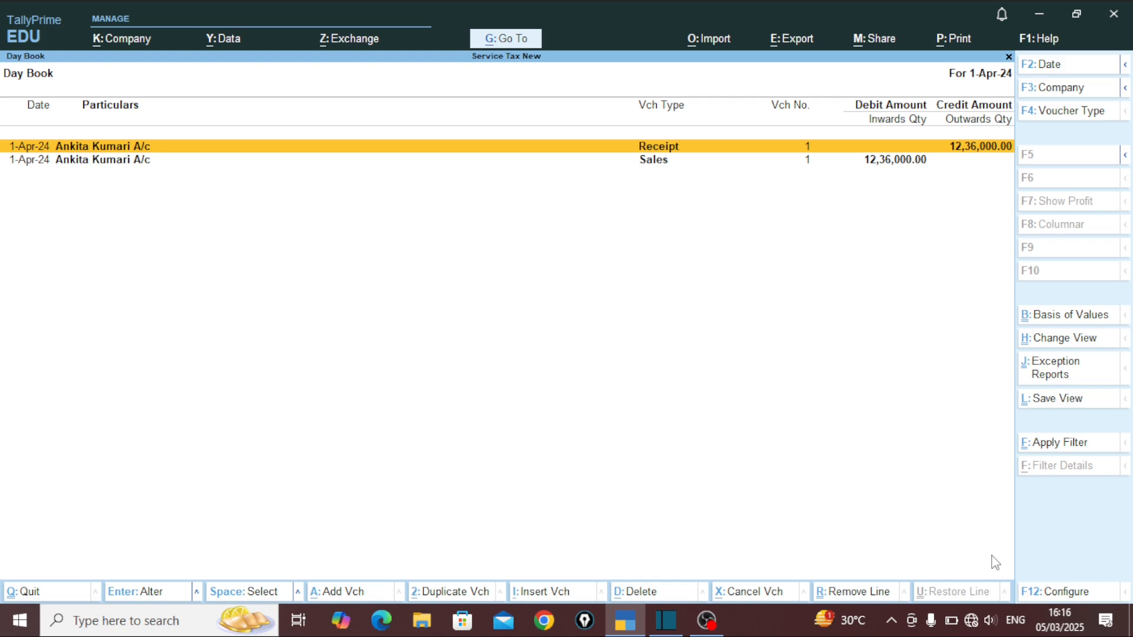
key(Escape)
key(Escape)
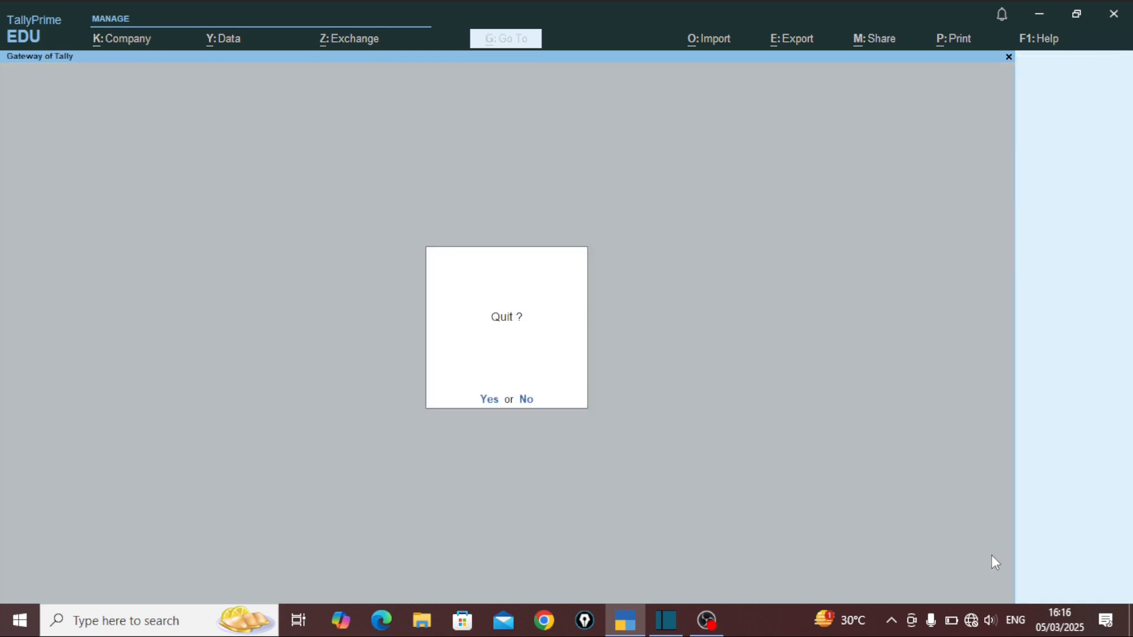
key(Escape)
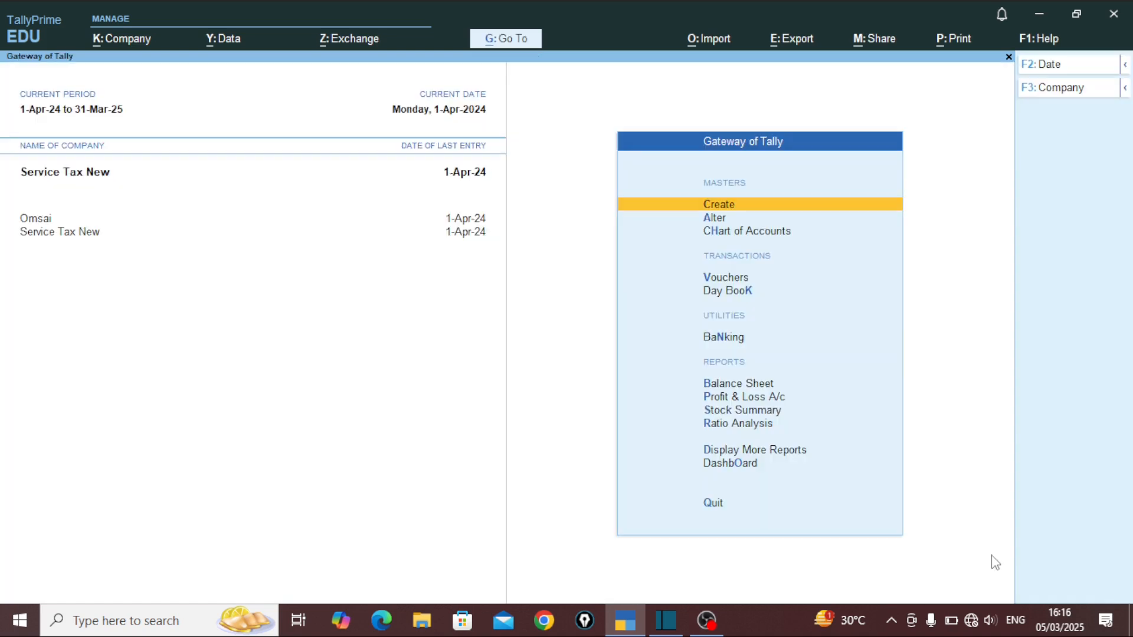